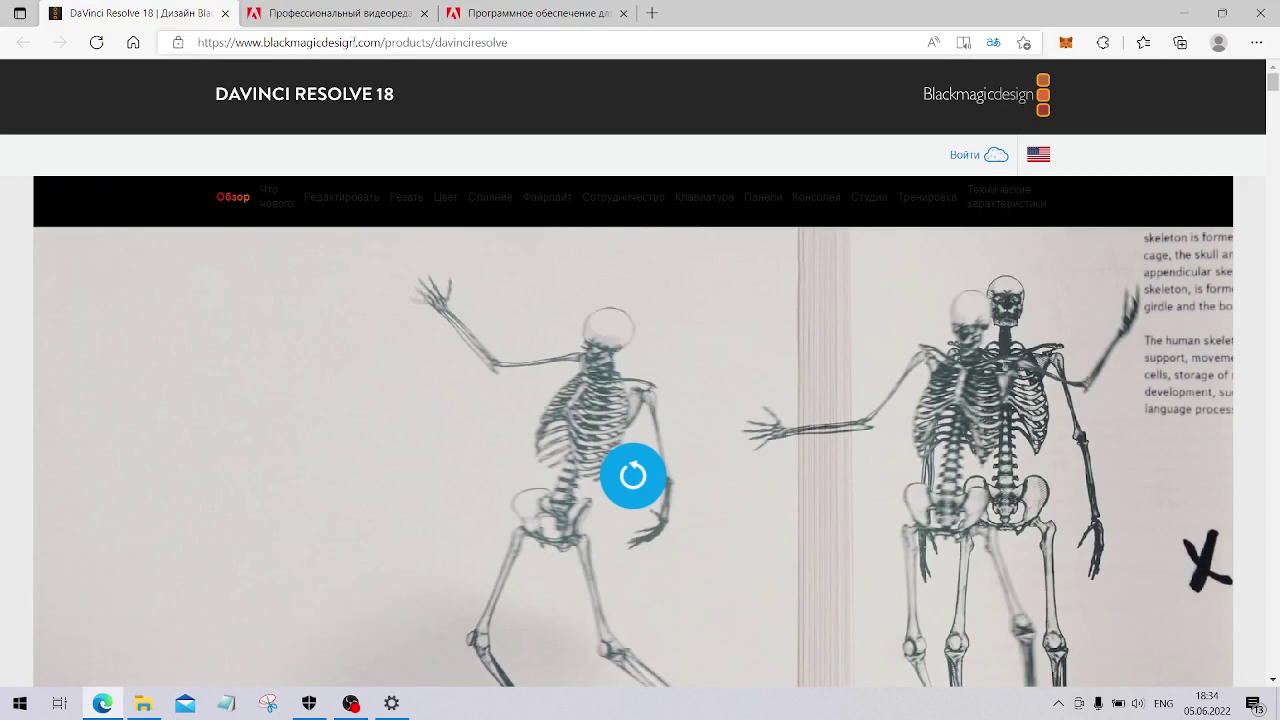
# - Scroll to DaVinci Resolve 18 and bring up its free download versions (18 Beta and 17)
pyautogui.scroll(-3, 500, 143)
pyautogui.scroll(-3, 500, 240)
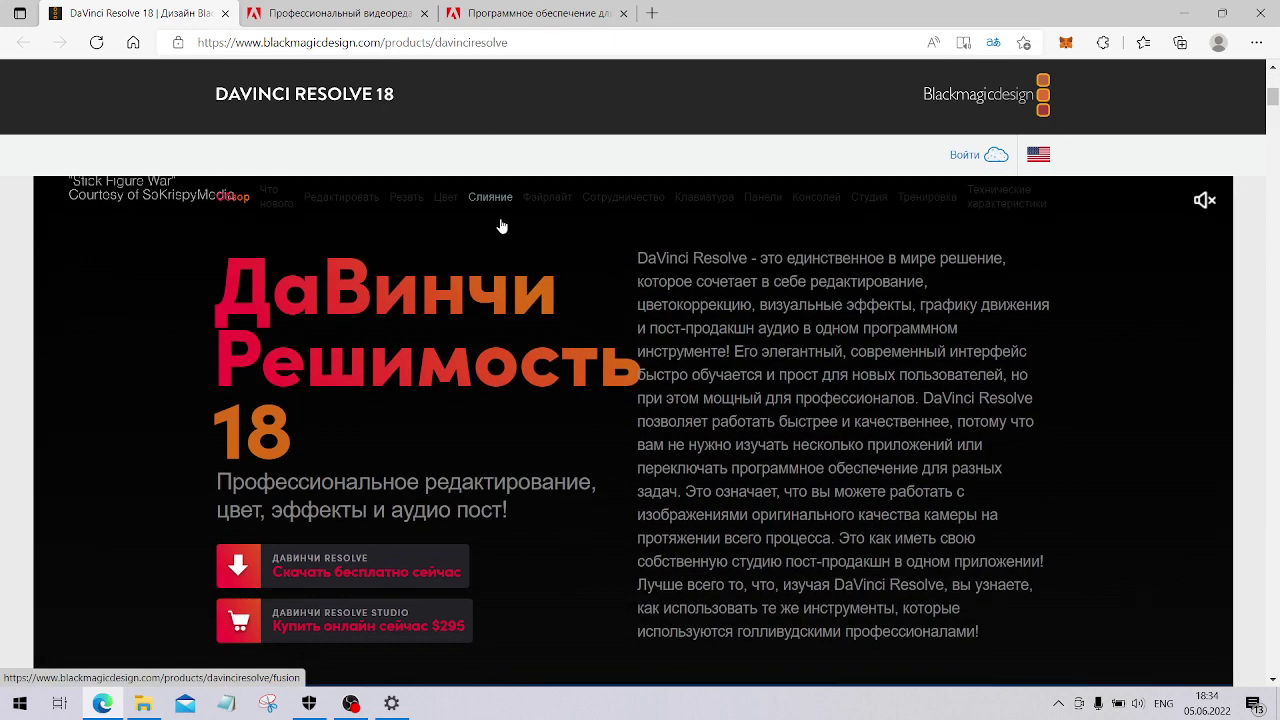
pyautogui.scroll(-1, 502, 226)
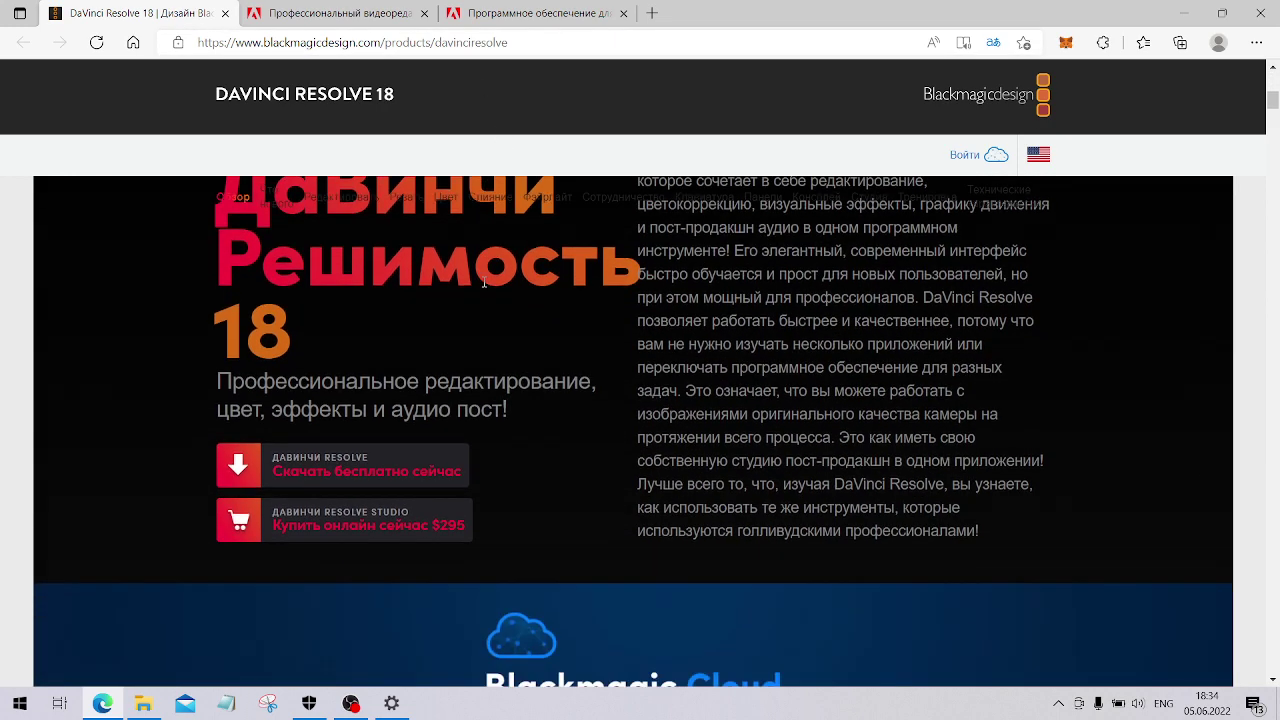
pyautogui.click(402, 476)
pyautogui.scroll(-1, 650, 400)
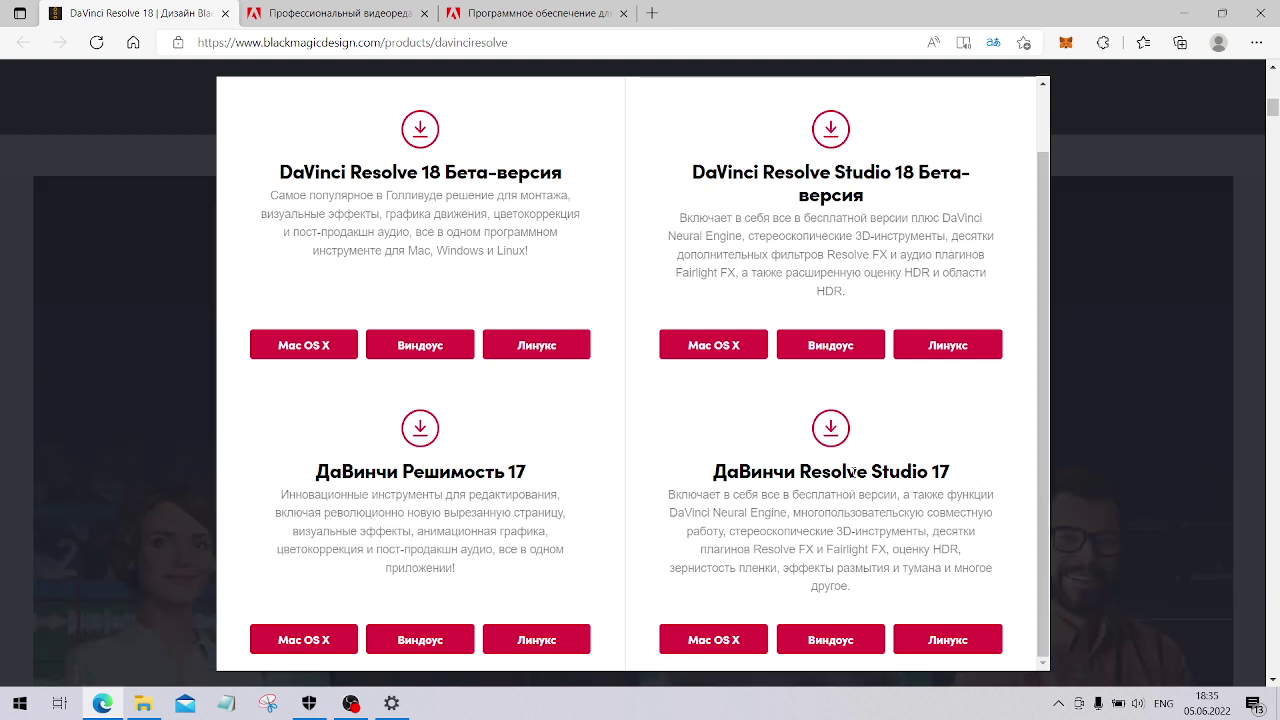
pyautogui.scroll(1, 766, 428)
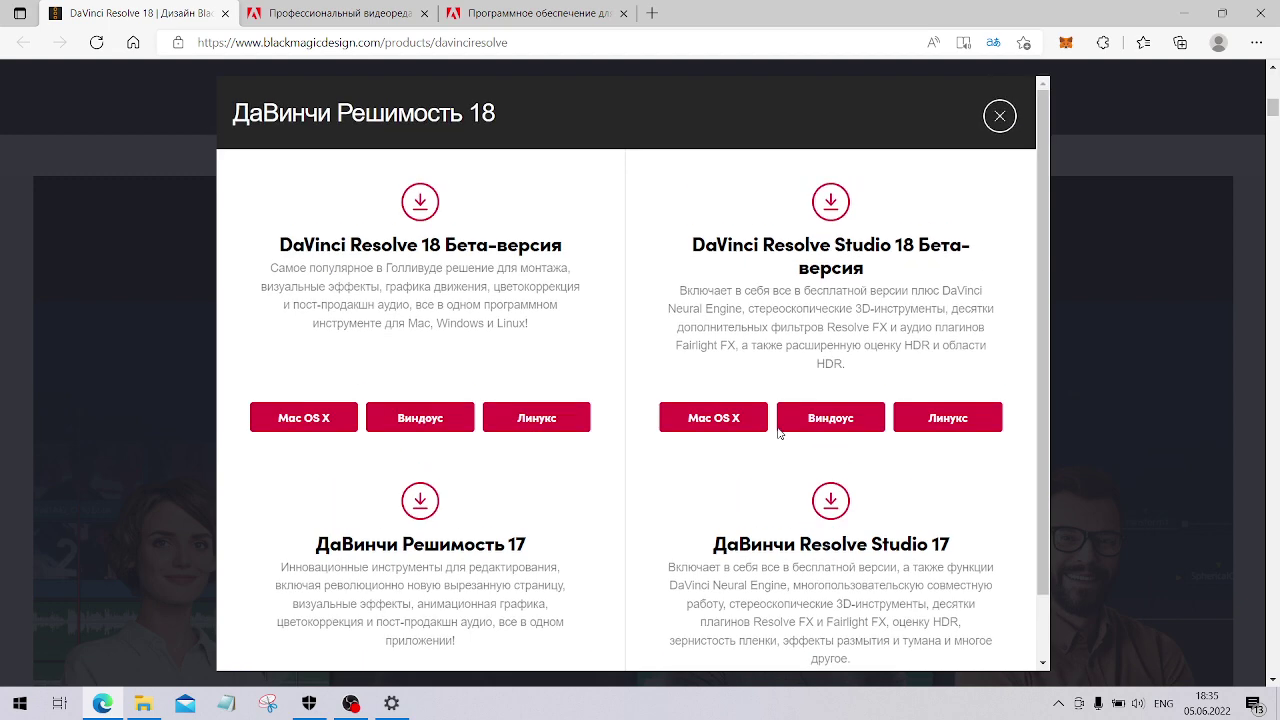
pyautogui.scroll(-1, 770, 423)
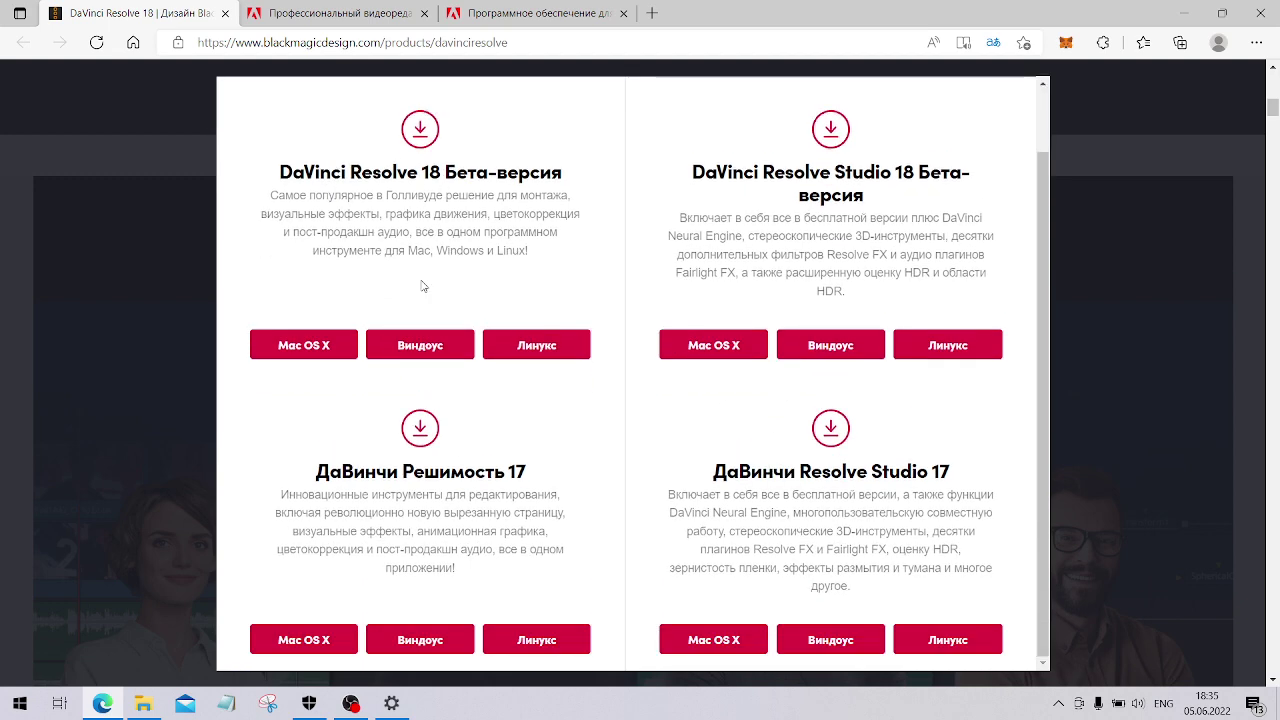
pyautogui.moveTo(323, 471); pyautogui.dragTo(527, 476)
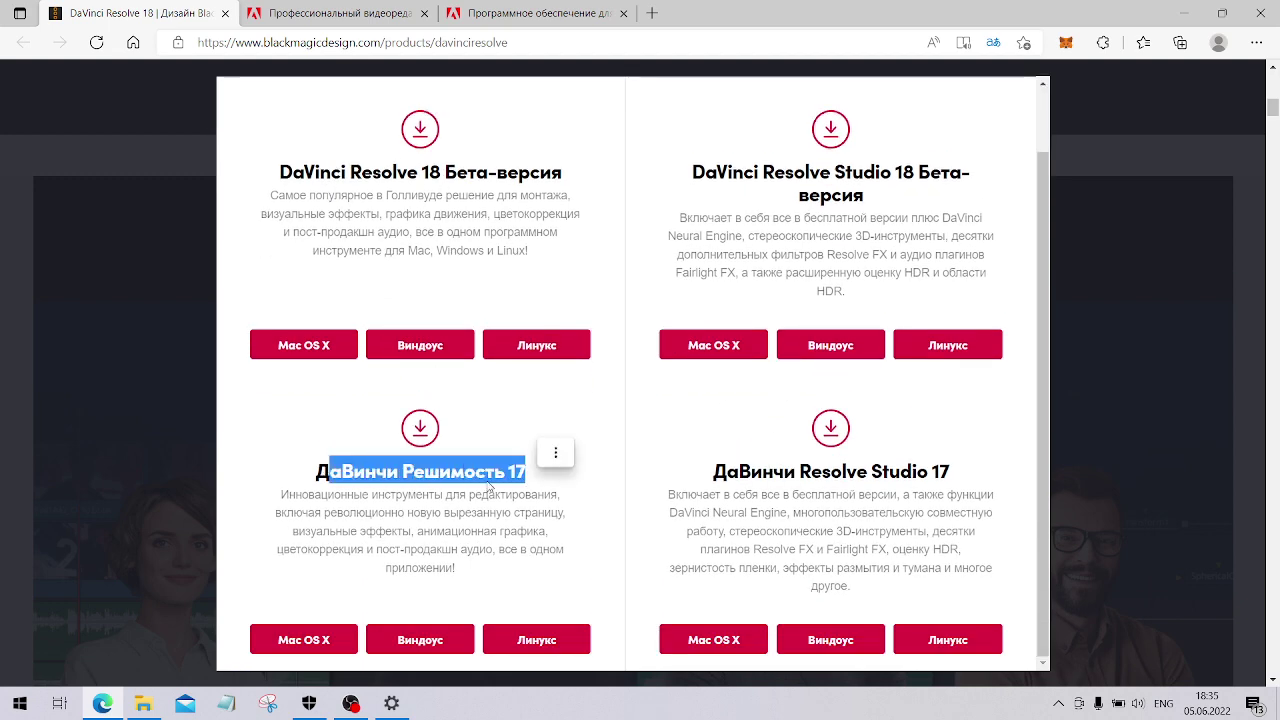
pyautogui.click(448, 168)
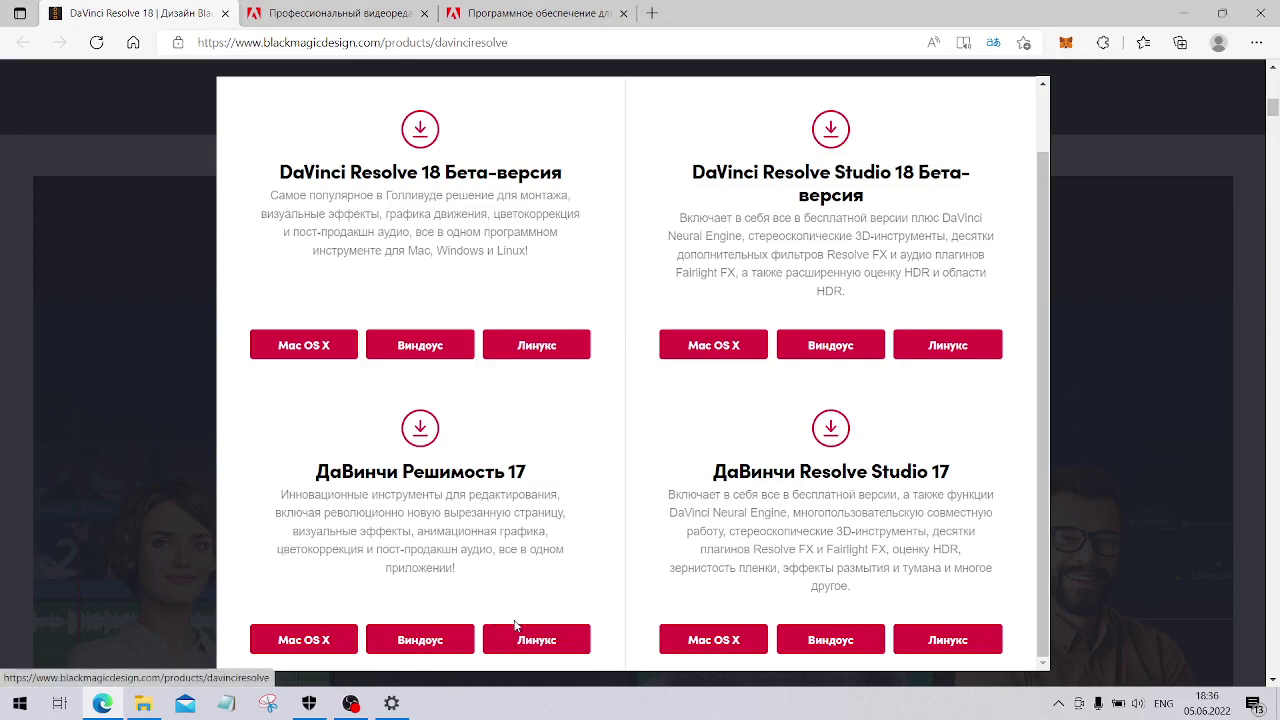
# - Request the Windows download of DaVinci Resolve 17 and fill the form with country Узбекистан
pyautogui.click(414, 641)
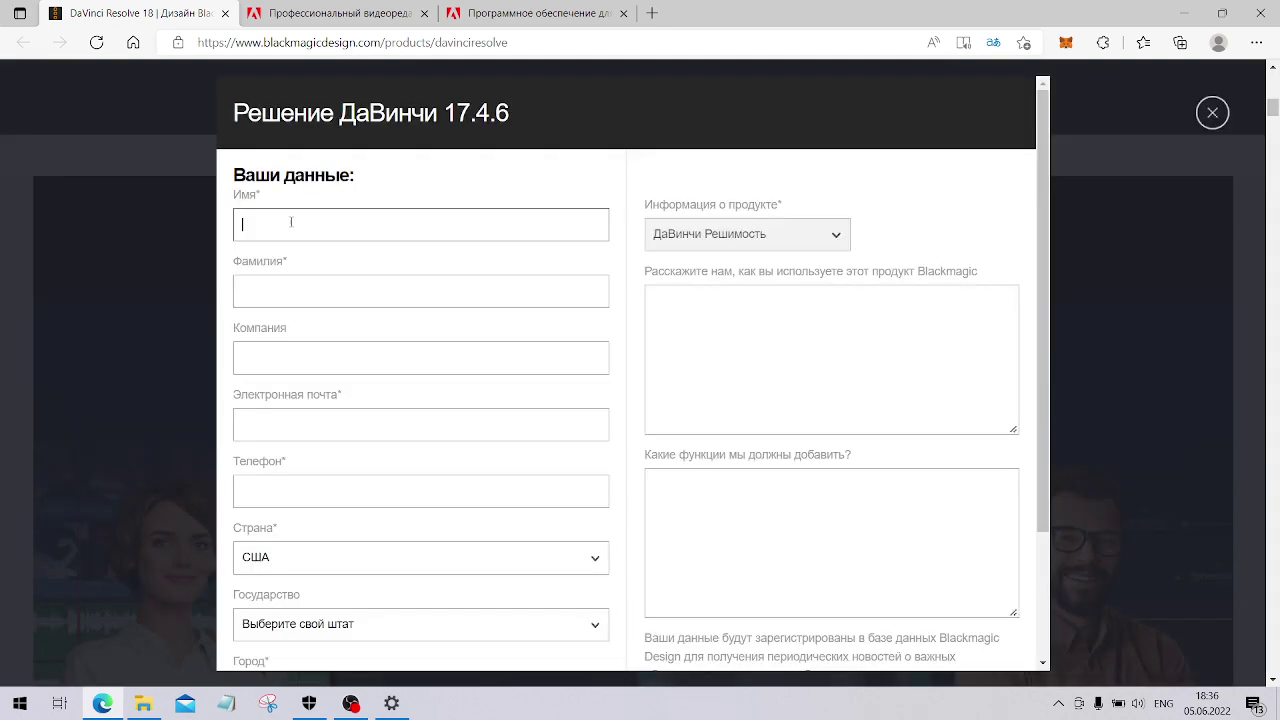
pyautogui.click(277, 289)
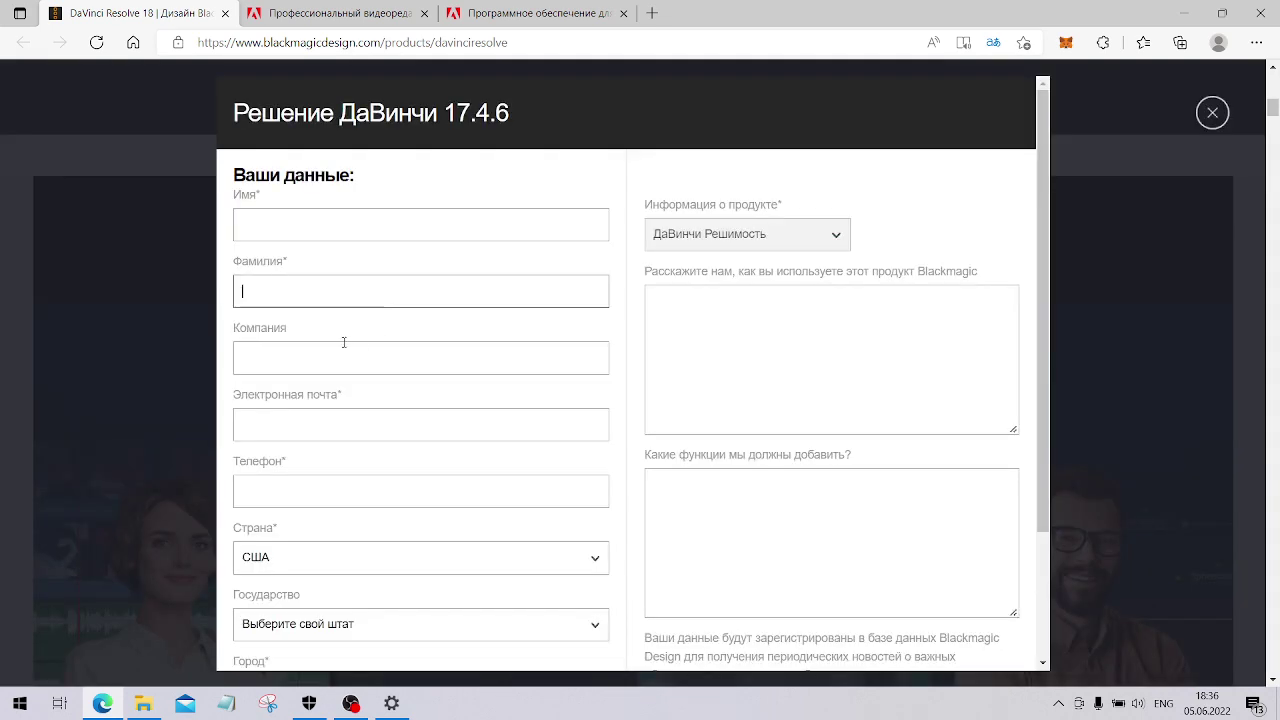
pyautogui.click(289, 352)
pyautogui.click(319, 426)
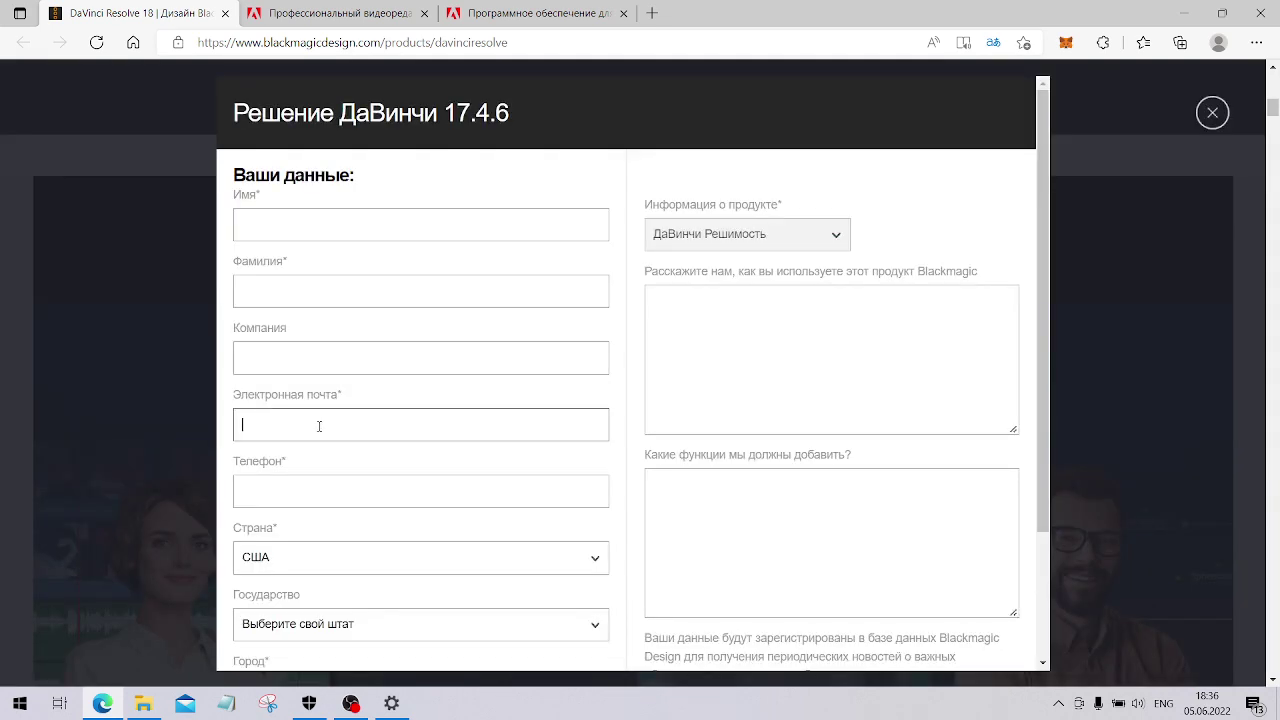
pyautogui.click(307, 497)
pyautogui.click(300, 570)
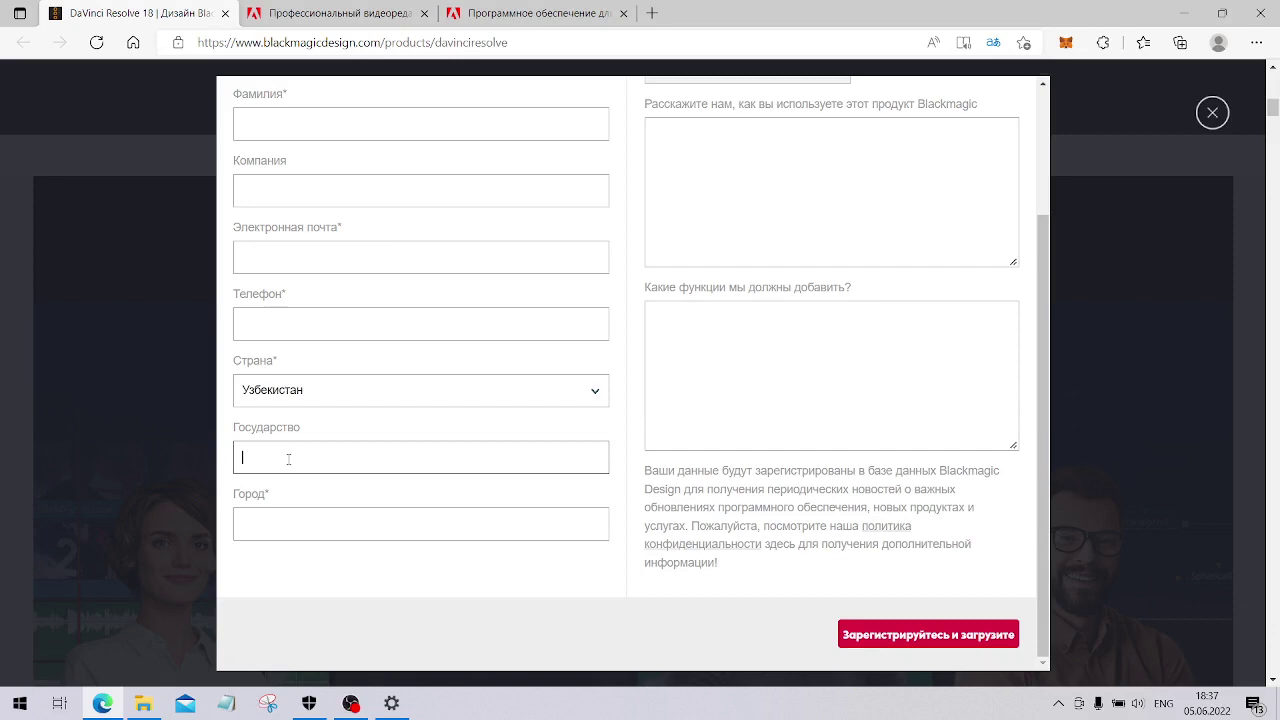
pyautogui.click(269, 516)
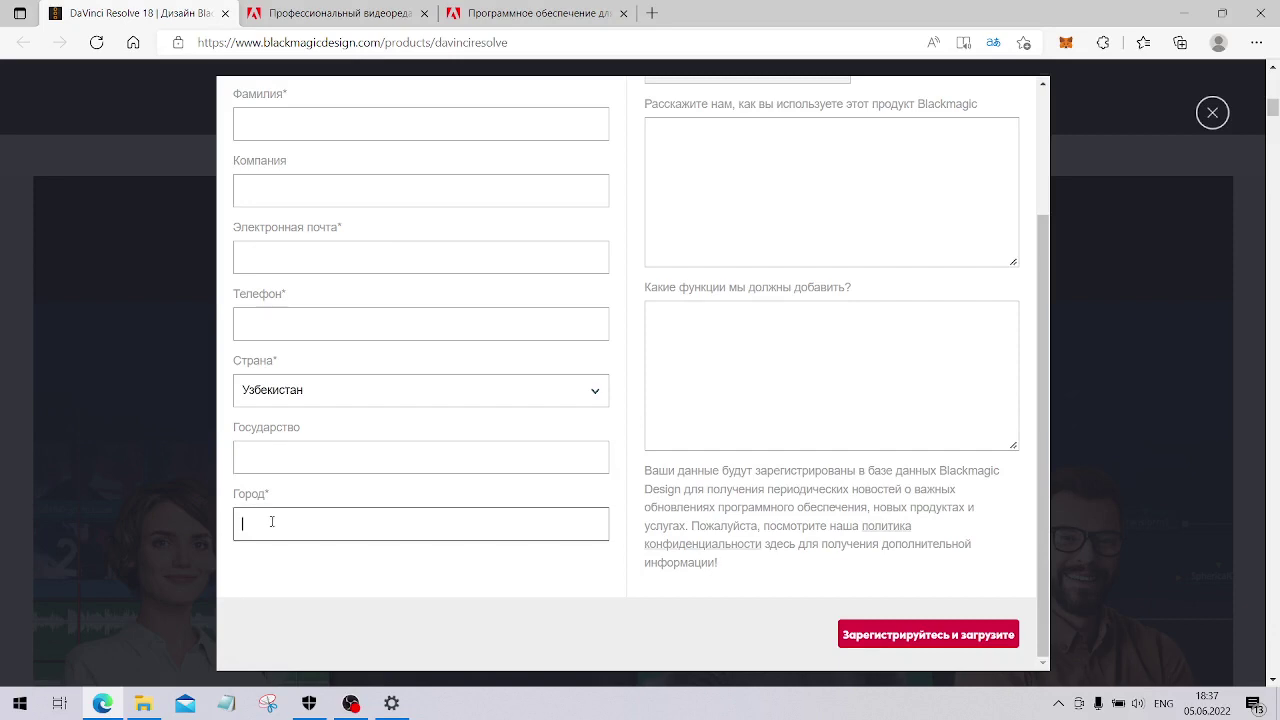
# - Fill in the product-usage and desired-features questions of the registration form
pyautogui.scroll(2, 269, 516)
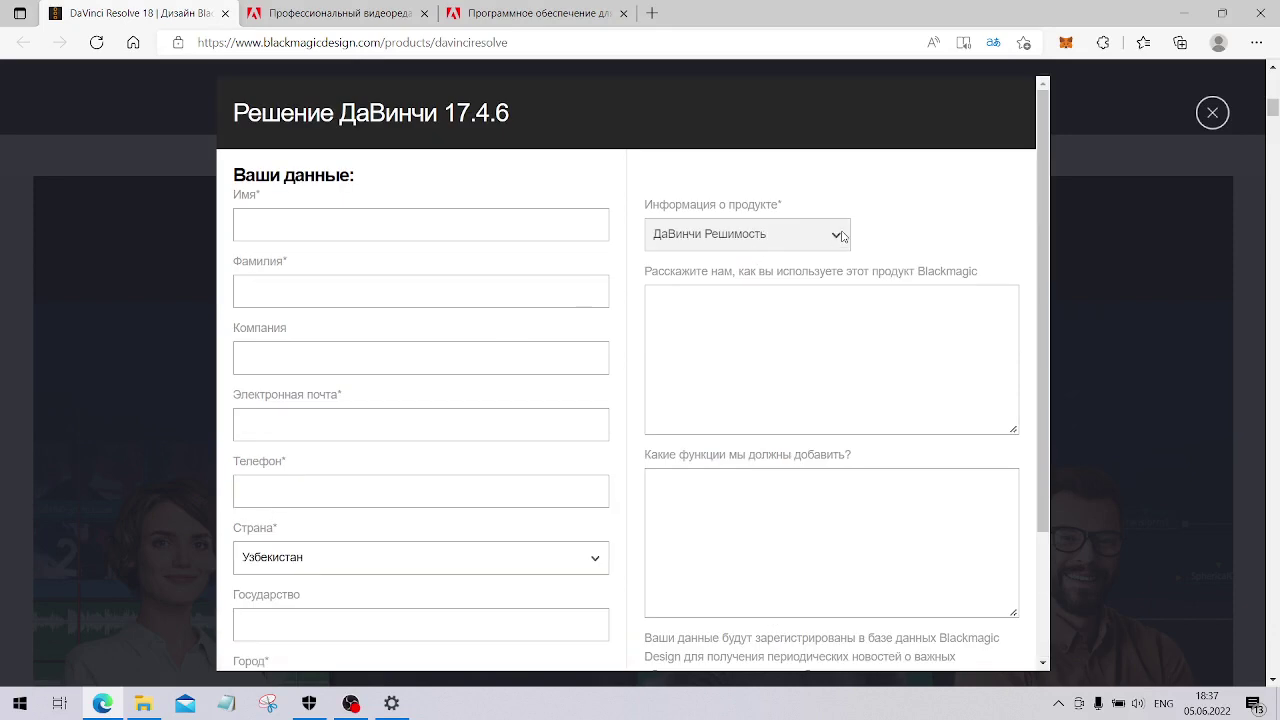
pyautogui.click(777, 340)
pyautogui.scroll(-2, 777, 340)
pyautogui.click(740, 323)
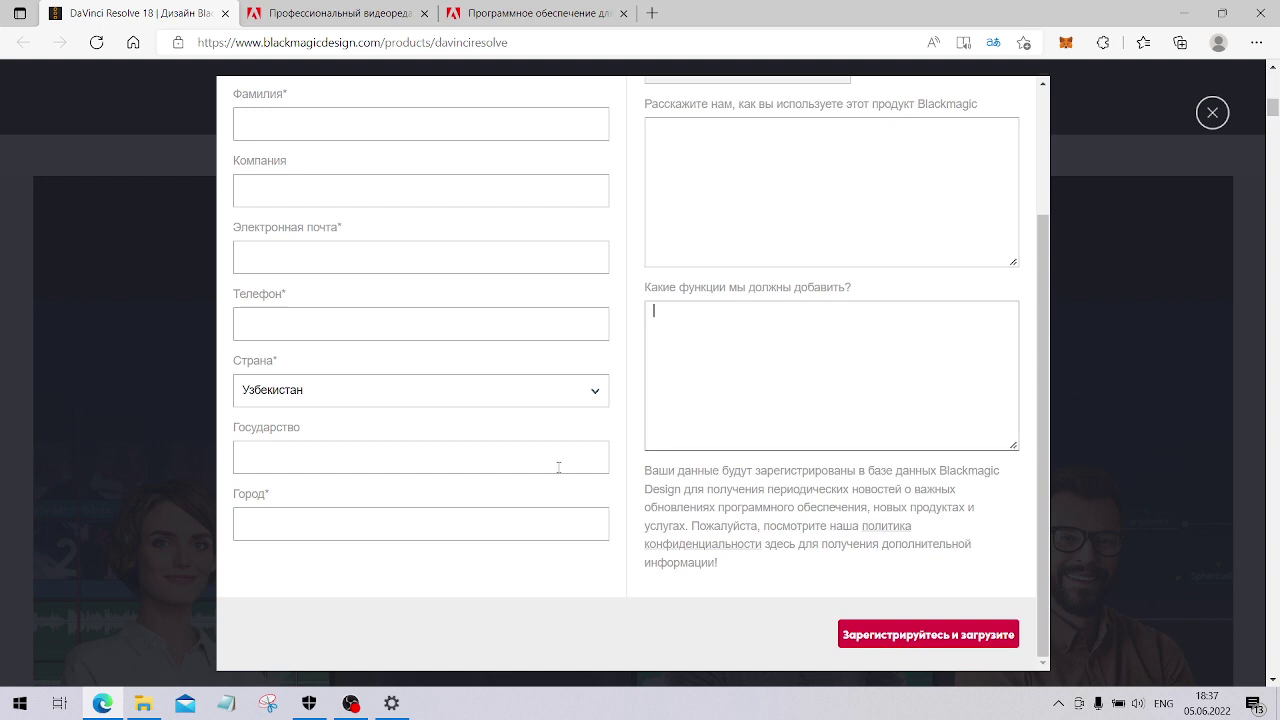
pyautogui.scroll(2, 523, 413)
pyautogui.scroll(-2, 512, 391)
pyautogui.scroll(1, 520, 345)
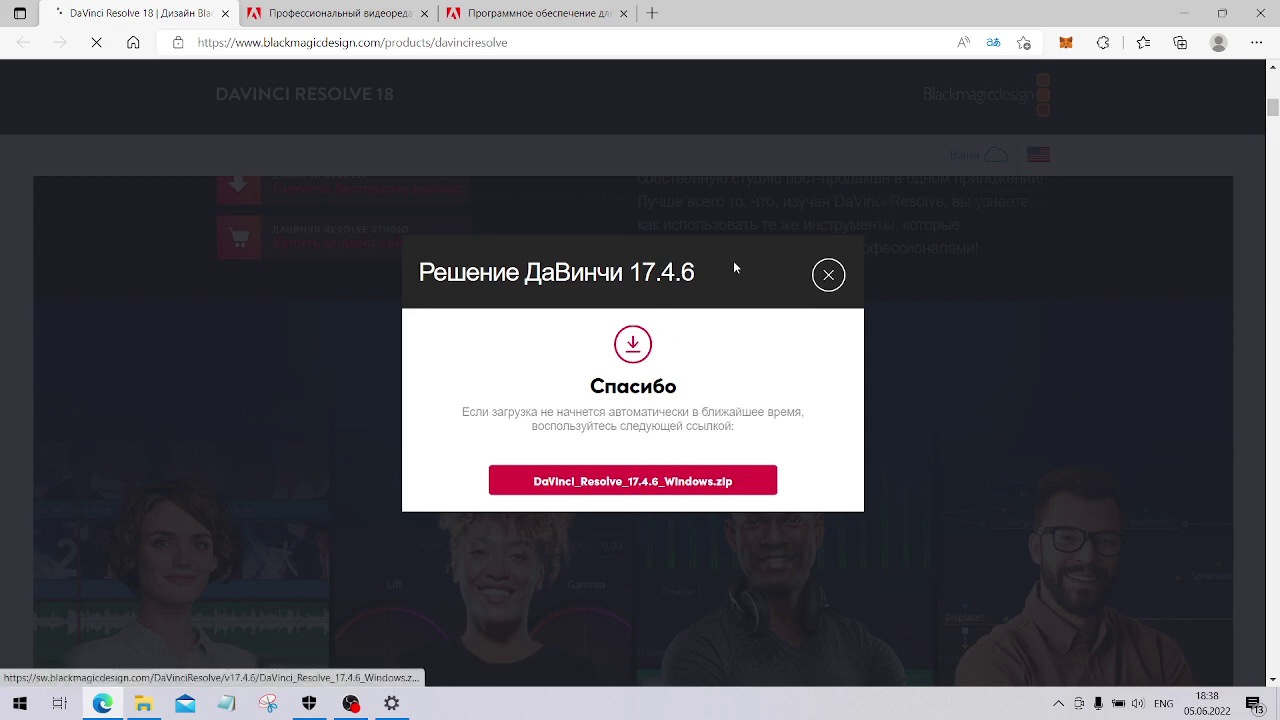
# - Check the DaVinci_Resolve_17.4.6_Windows.zip download progress and close the thank-you dialog
pyautogui.hotkey('ctrl', 'j')
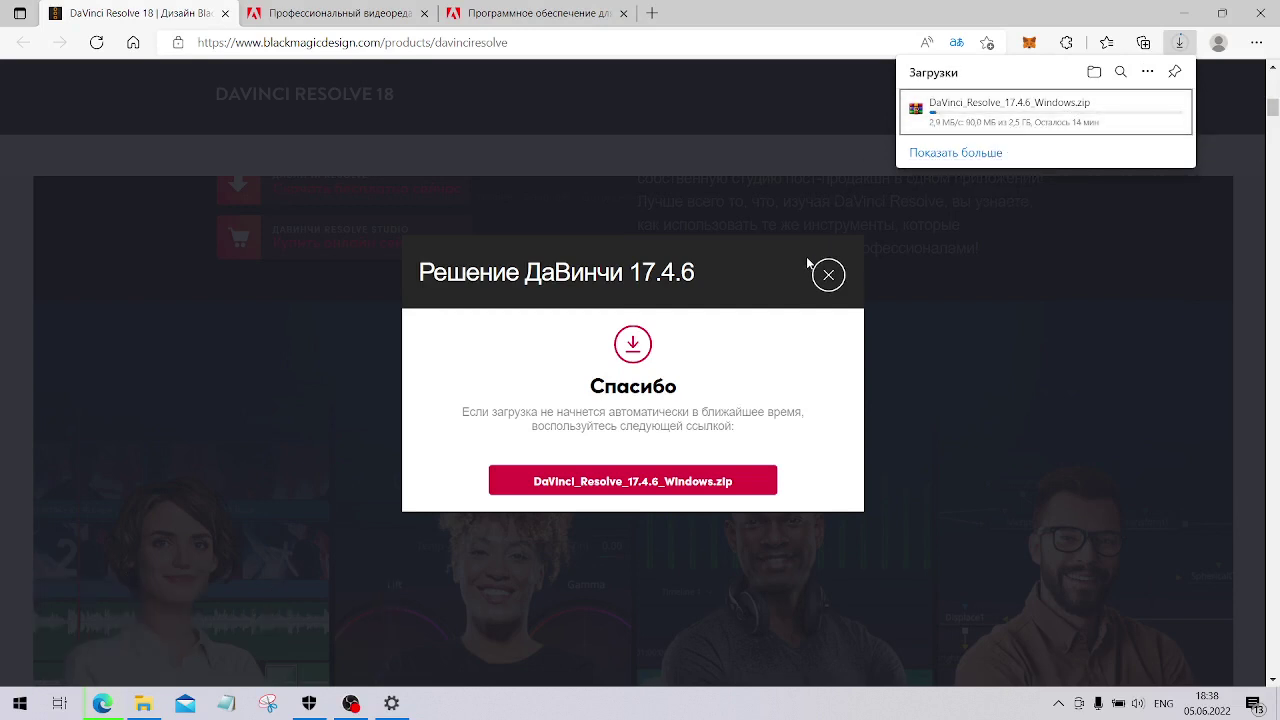
pyautogui.click(828, 274)
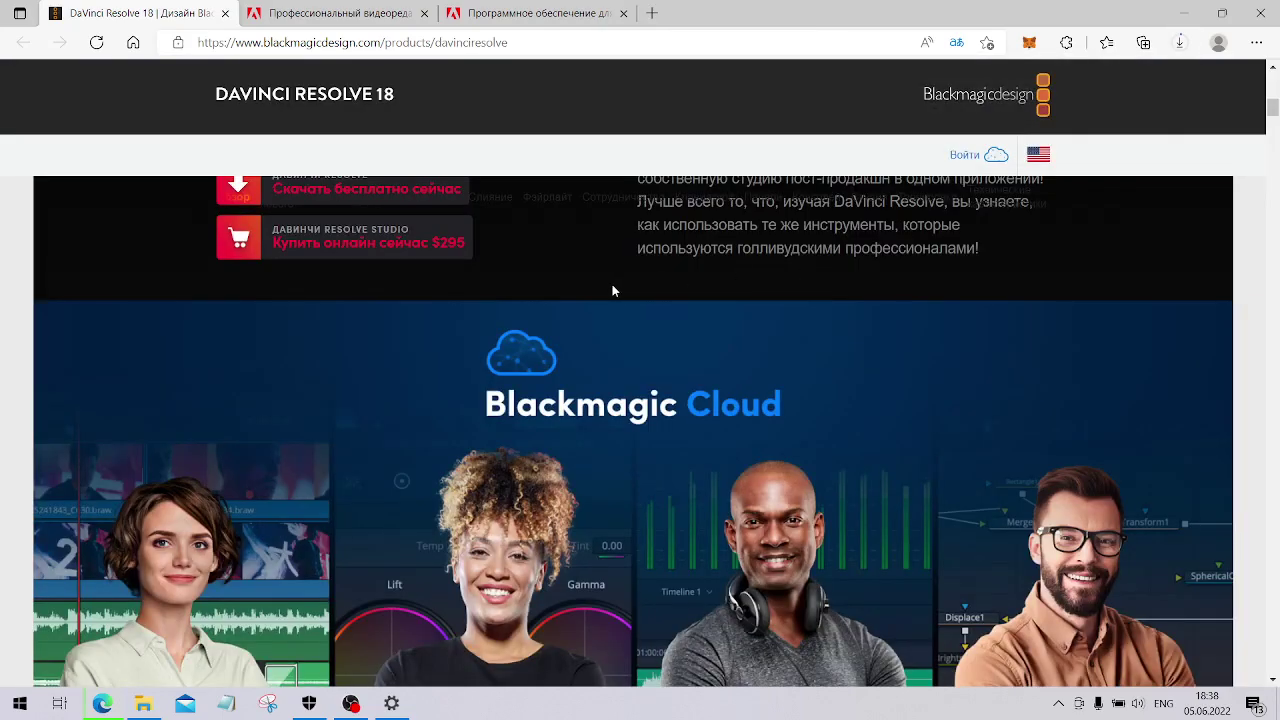
pyautogui.scroll(5, 613, 290)
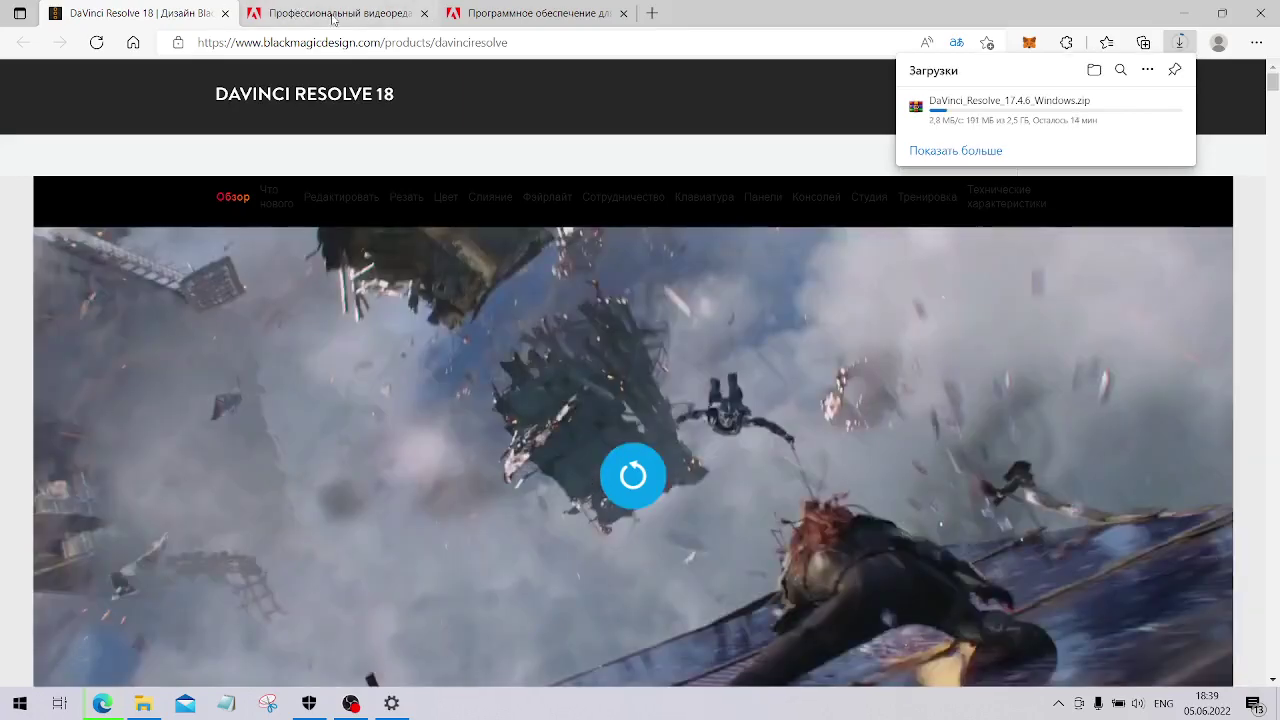
# - Browse the Adobe Premiere Pro and film-editing tabs, then return to the DaVinci Resolve tab
pyautogui.click(255, 12)
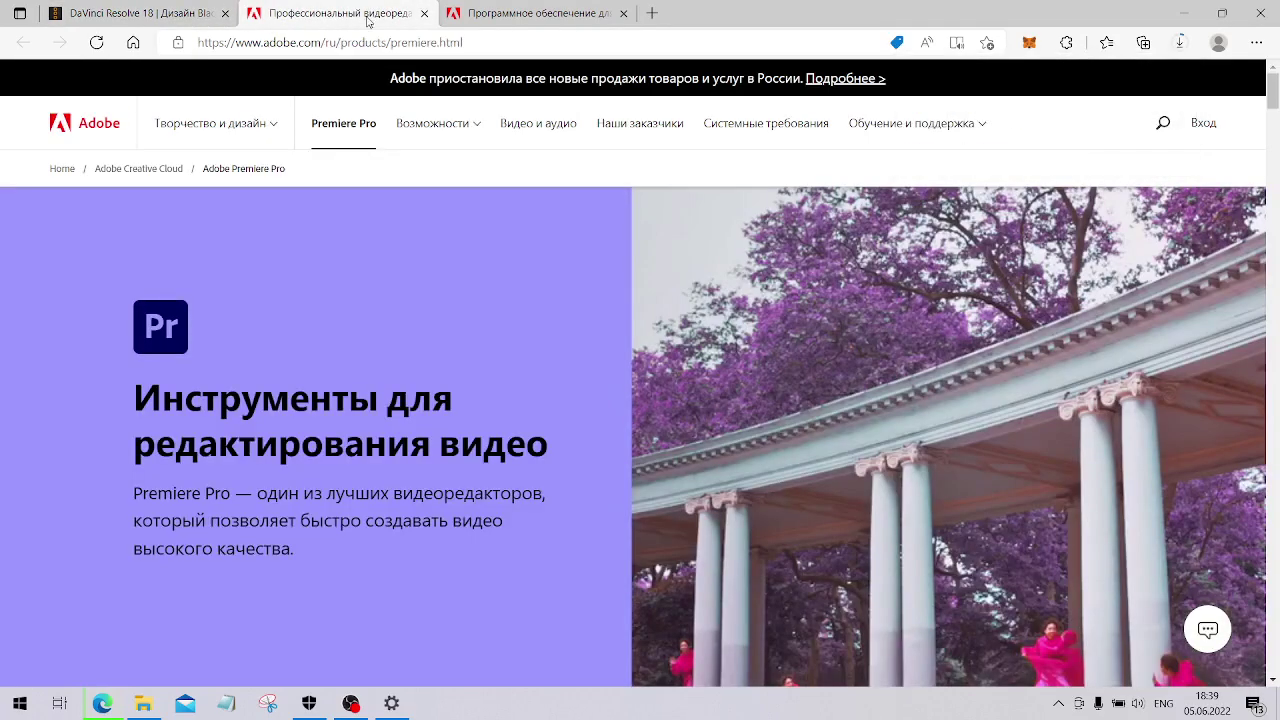
pyautogui.click(524, 15)
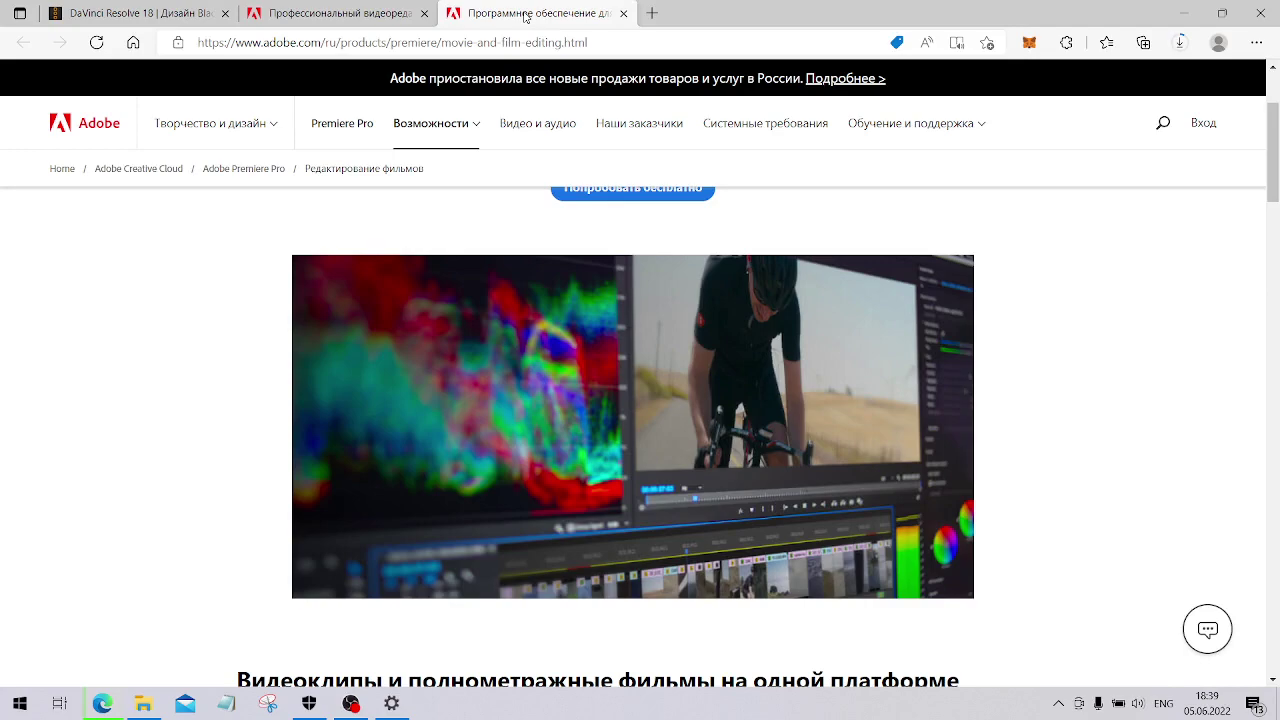
pyautogui.click(330, 13)
pyautogui.click(140, 13)
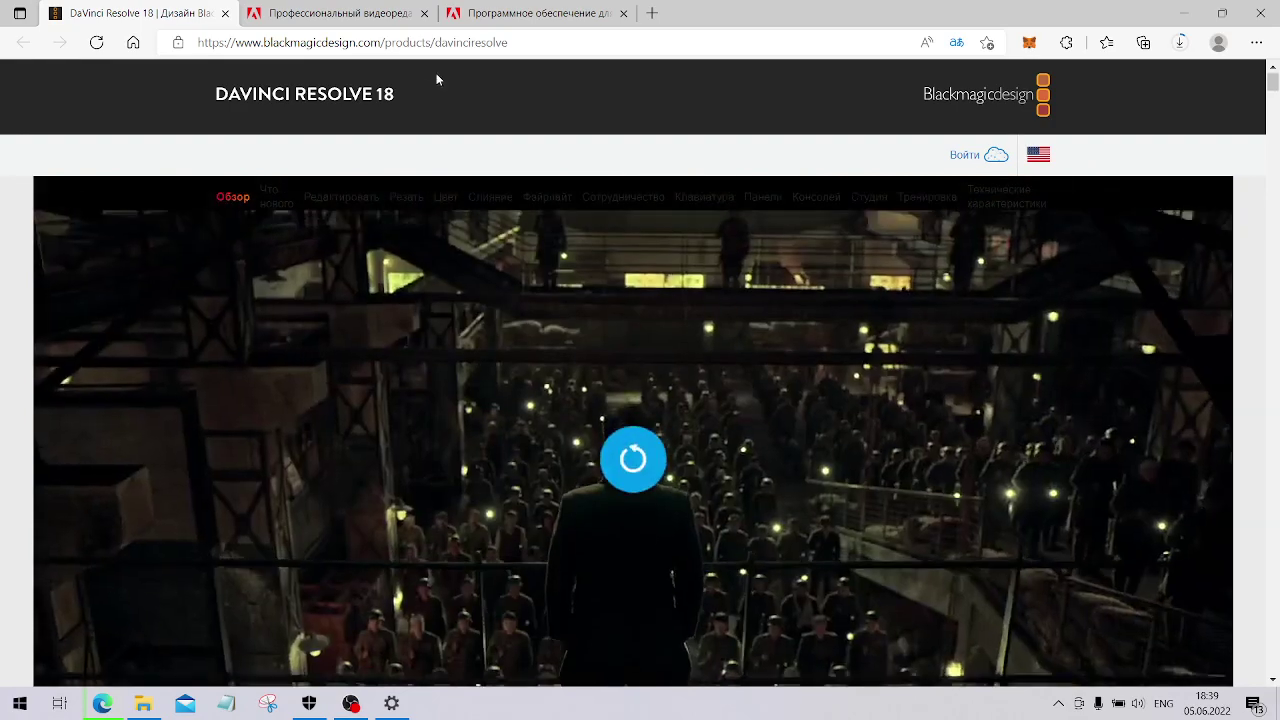
pyautogui.click(326, 14)
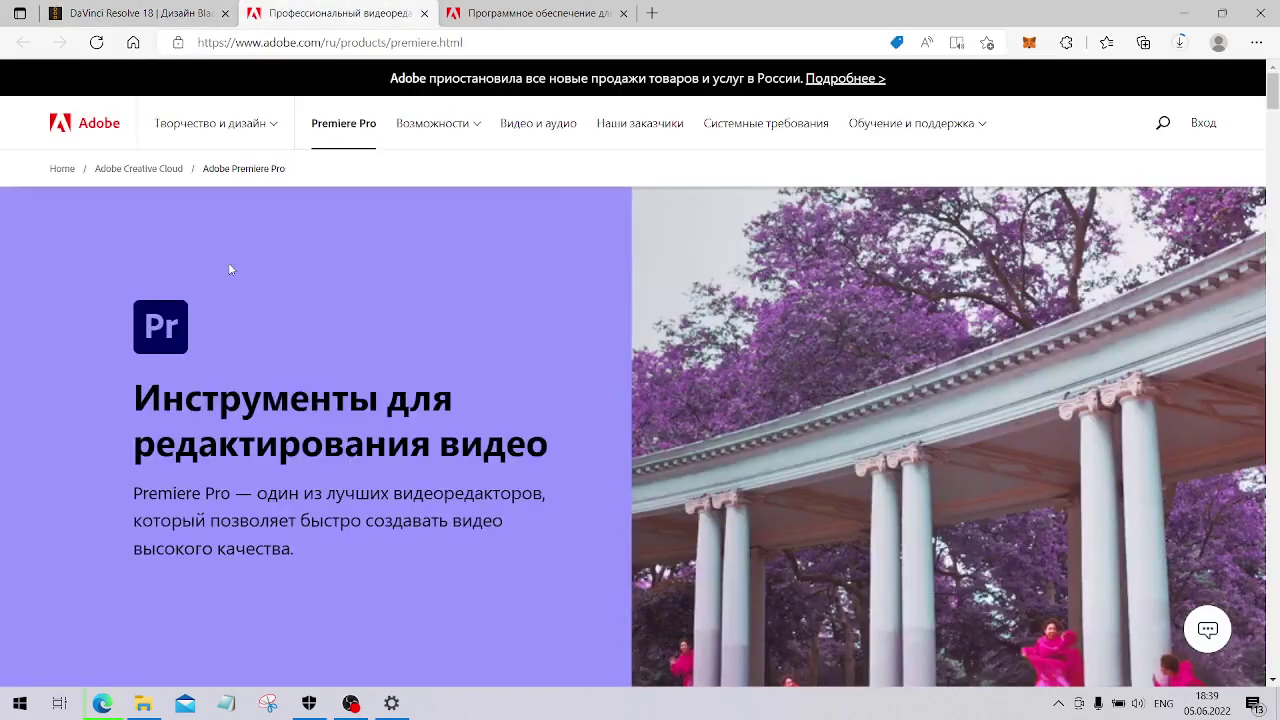
pyautogui.hotkey('ctrl', 'shift', 'Tab')
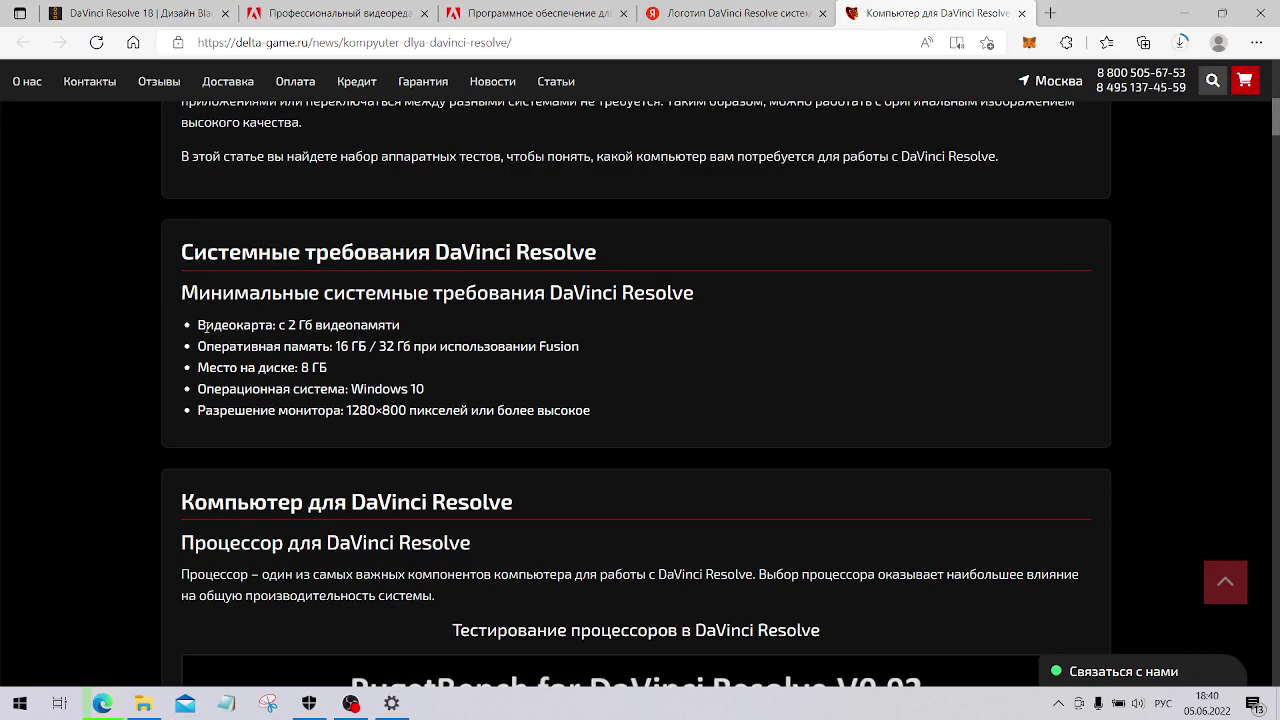
pyautogui.moveTo(206, 326); pyautogui.dragTo(407, 322)
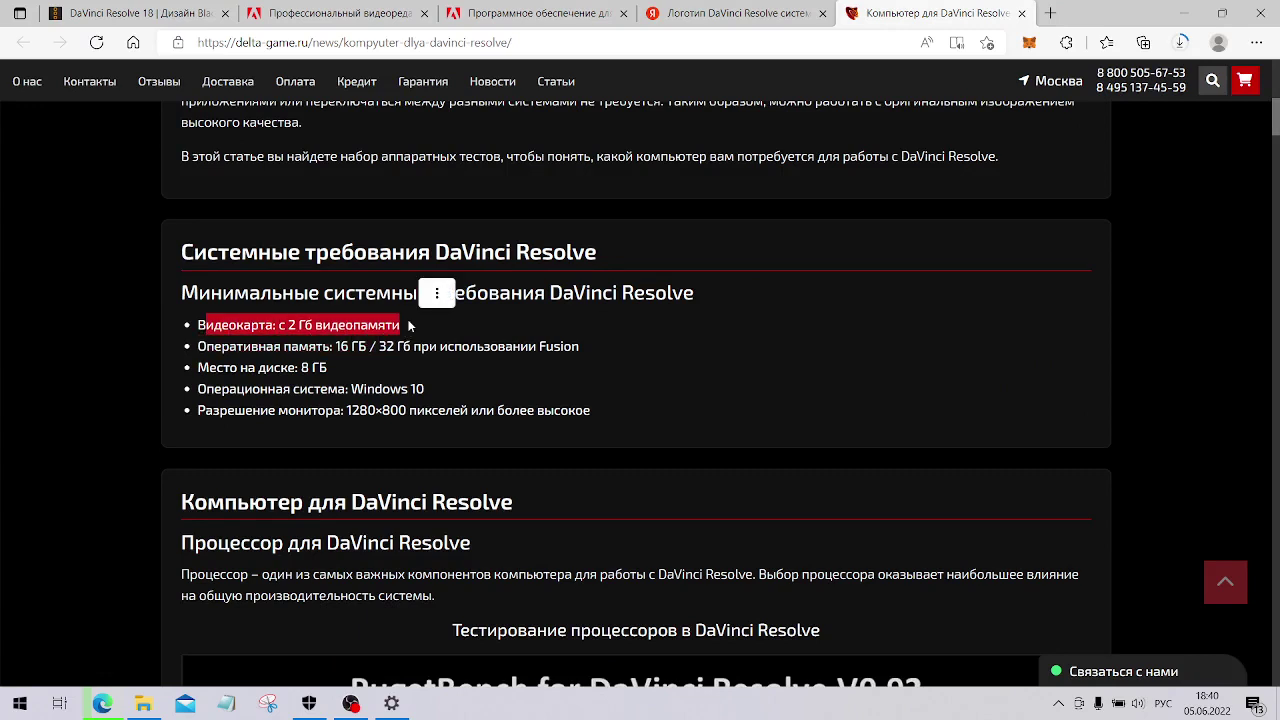
pyautogui.moveTo(206, 346); pyautogui.dragTo(394, 347)
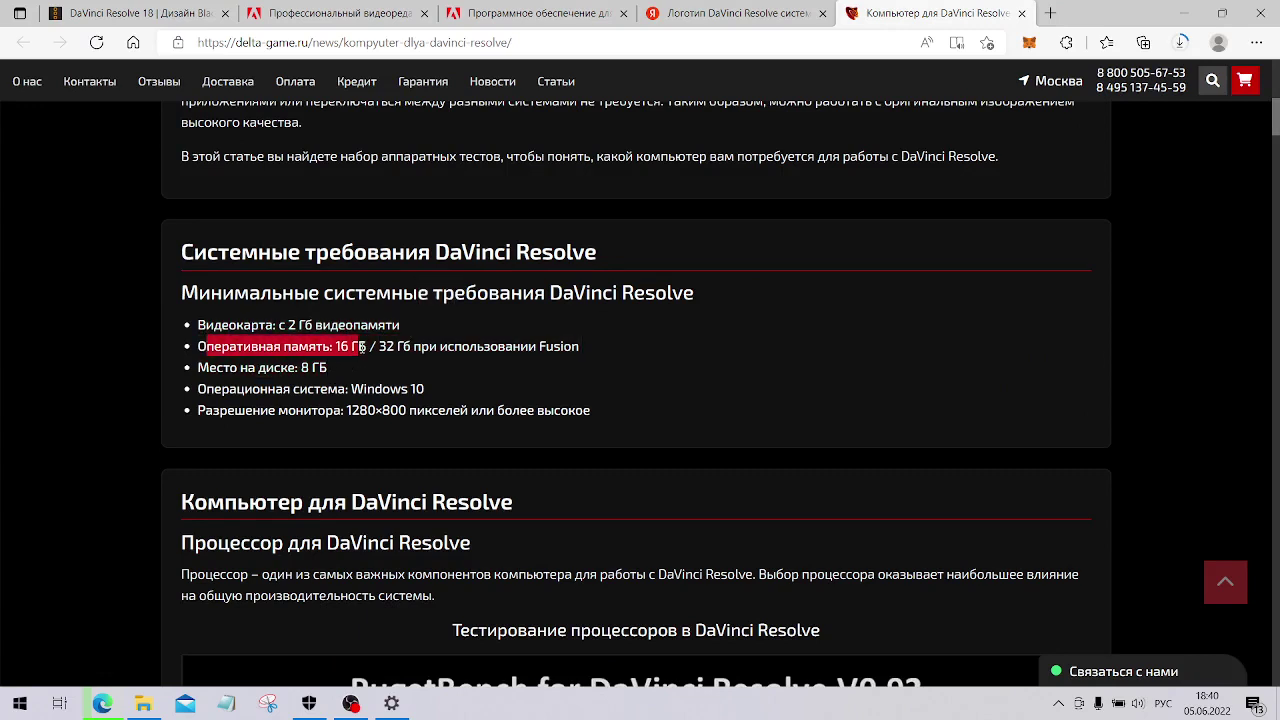
pyautogui.moveTo(394, 347); pyautogui.dragTo(565, 346)
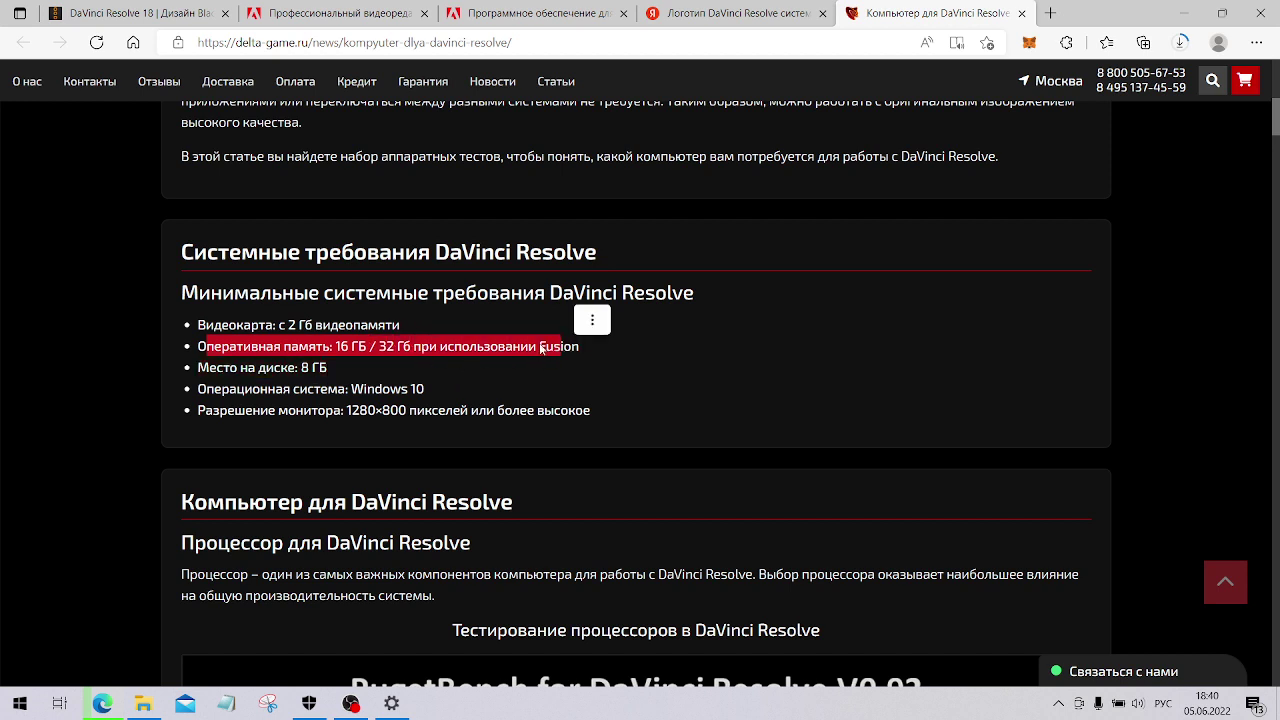
pyautogui.click(248, 366)
pyautogui.moveTo(242, 368); pyautogui.dragTo(337, 371)
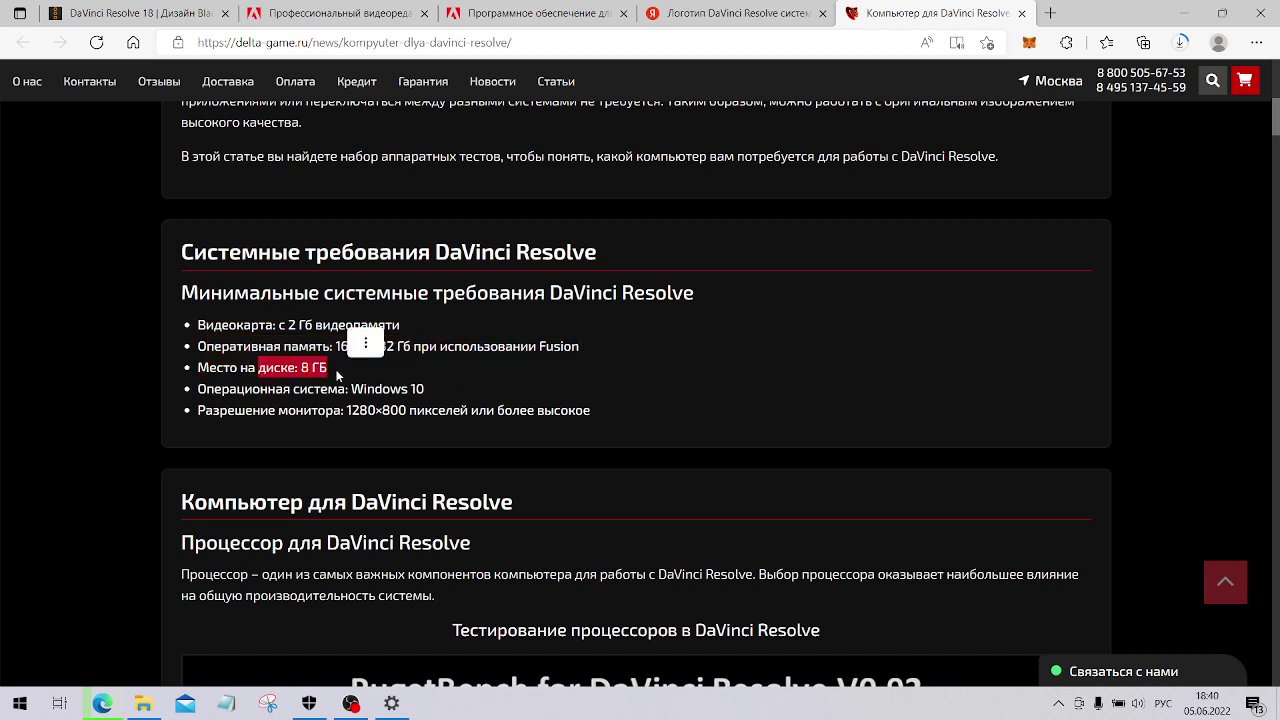
pyautogui.click(306, 396)
pyautogui.moveTo(260, 389); pyautogui.dragTo(425, 390)
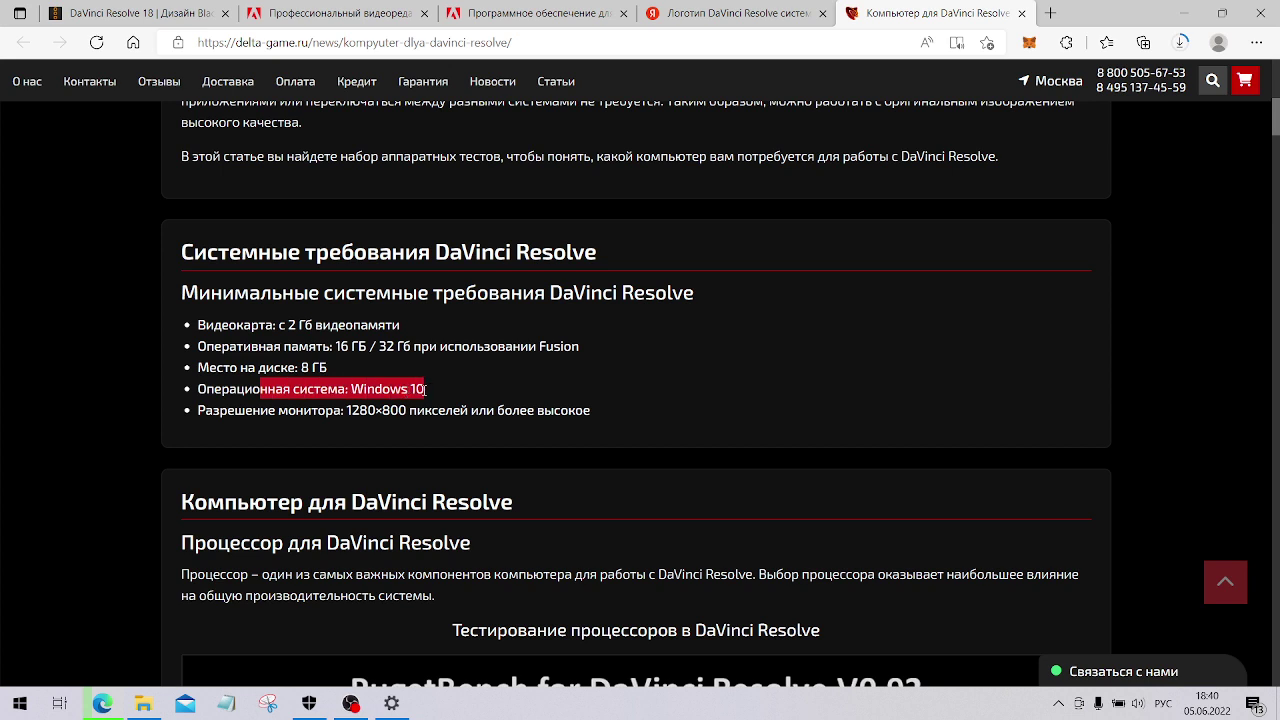
pyautogui.moveTo(278, 410); pyautogui.dragTo(567, 415)
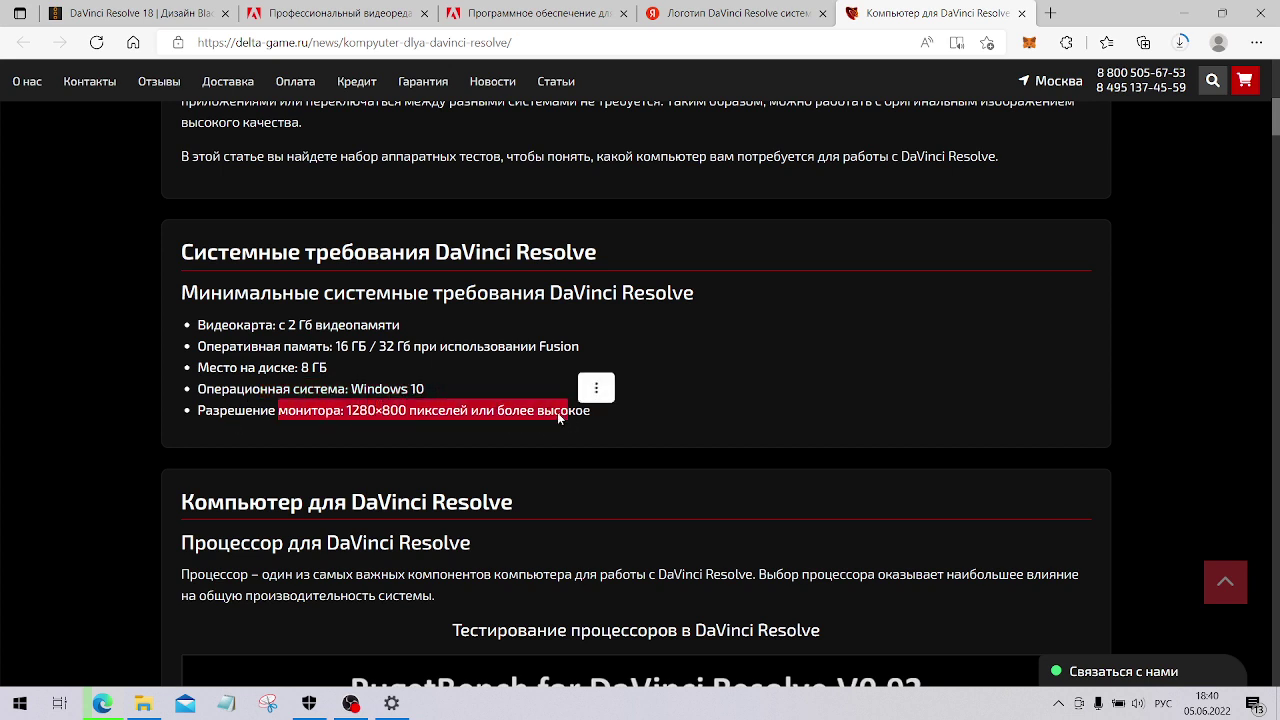
pyautogui.click(478, 411)
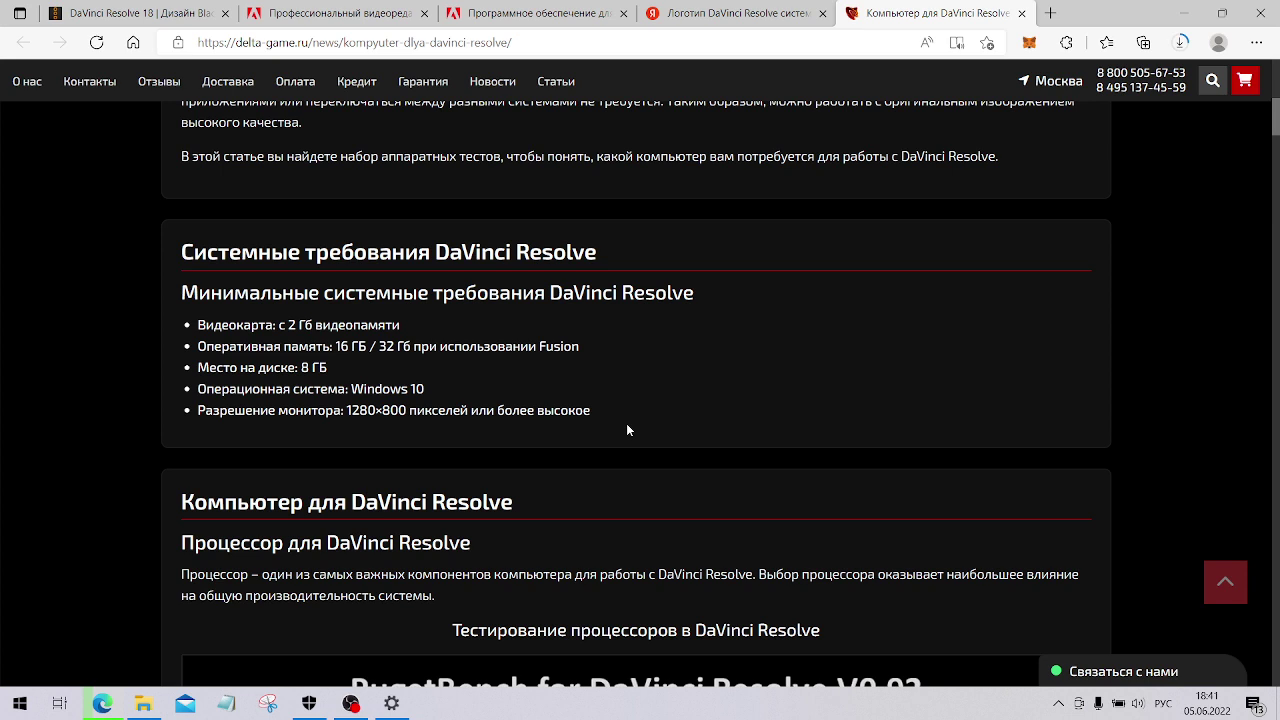
# - Switch to the DaVinci Resolve 18 tab and clear the title selection
pyautogui.click(124, 14)
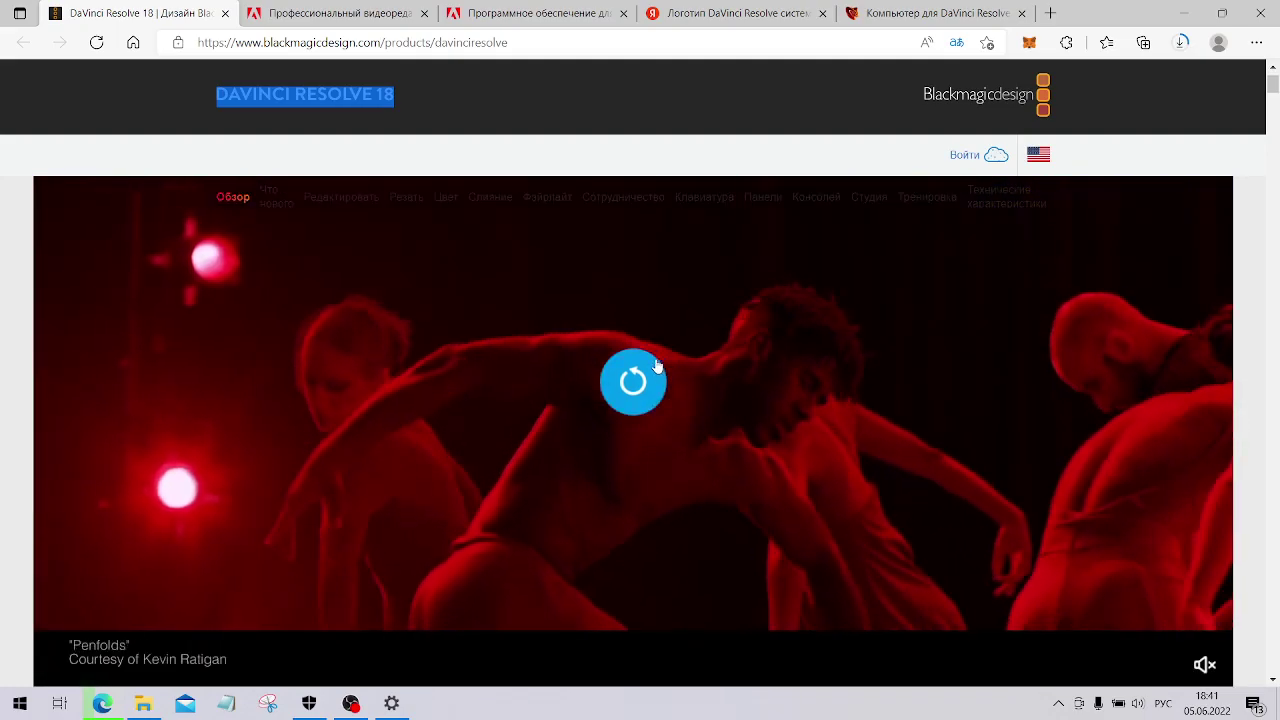
pyautogui.click(507, 94)
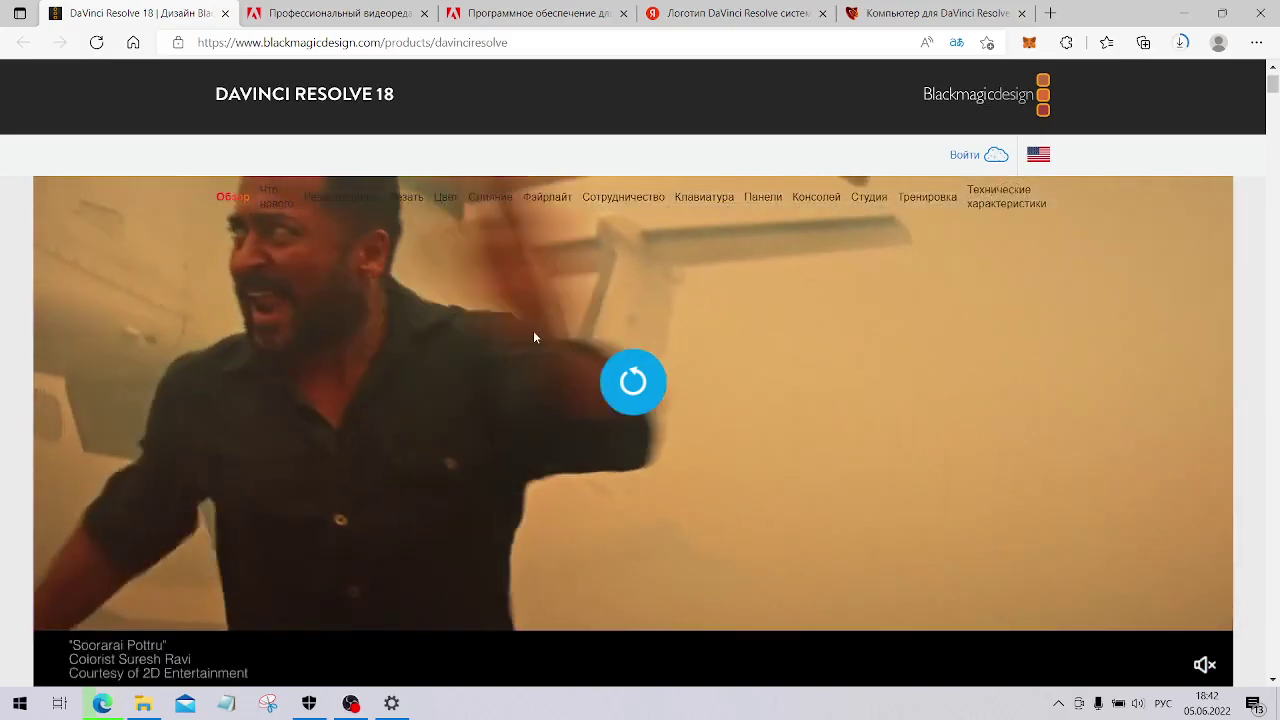
# - Compare the Premiere Pro film-editing and product pages against the DaVinci Resolve 18 page
pyautogui.click(455, 14)
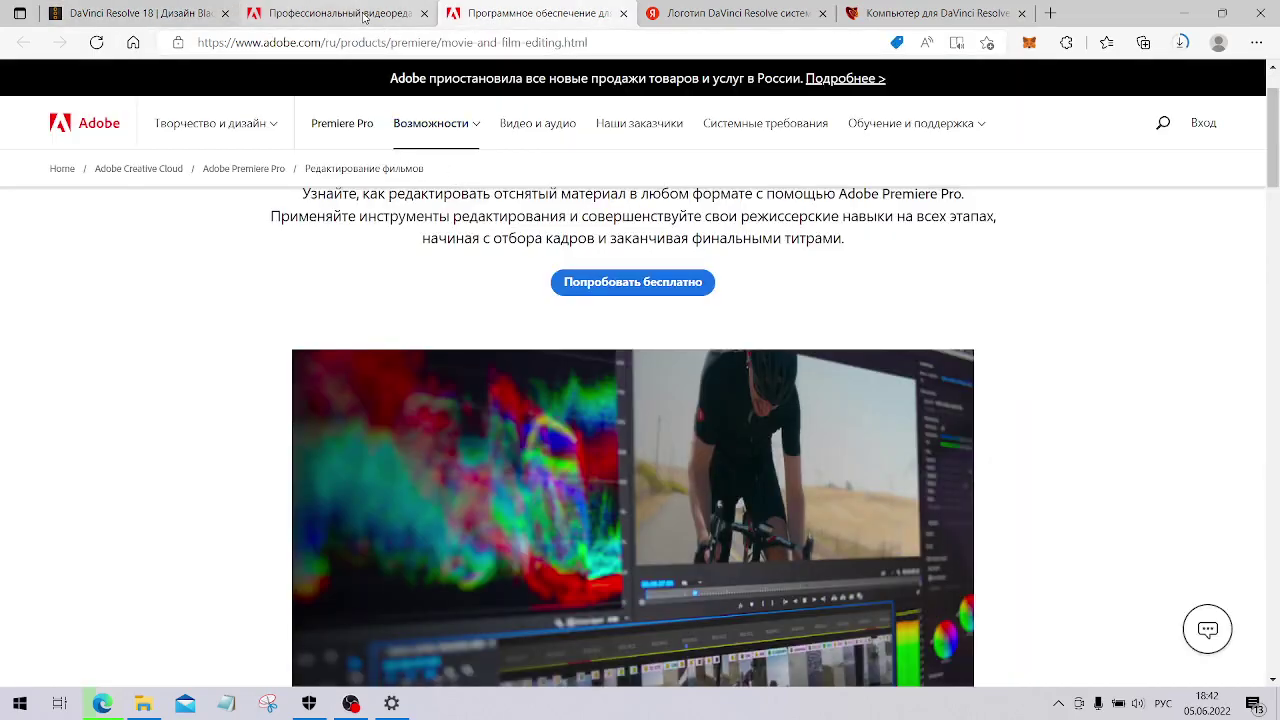
pyautogui.scroll(1, 438, 274)
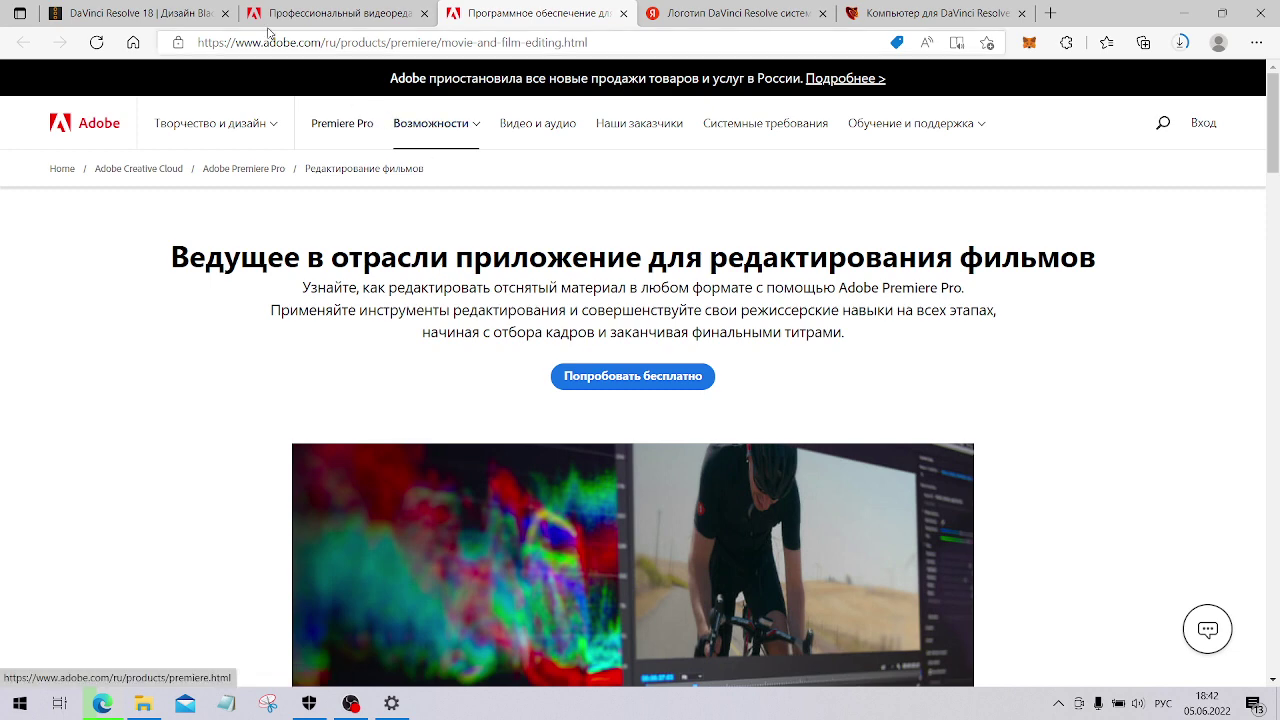
pyautogui.click(140, 18)
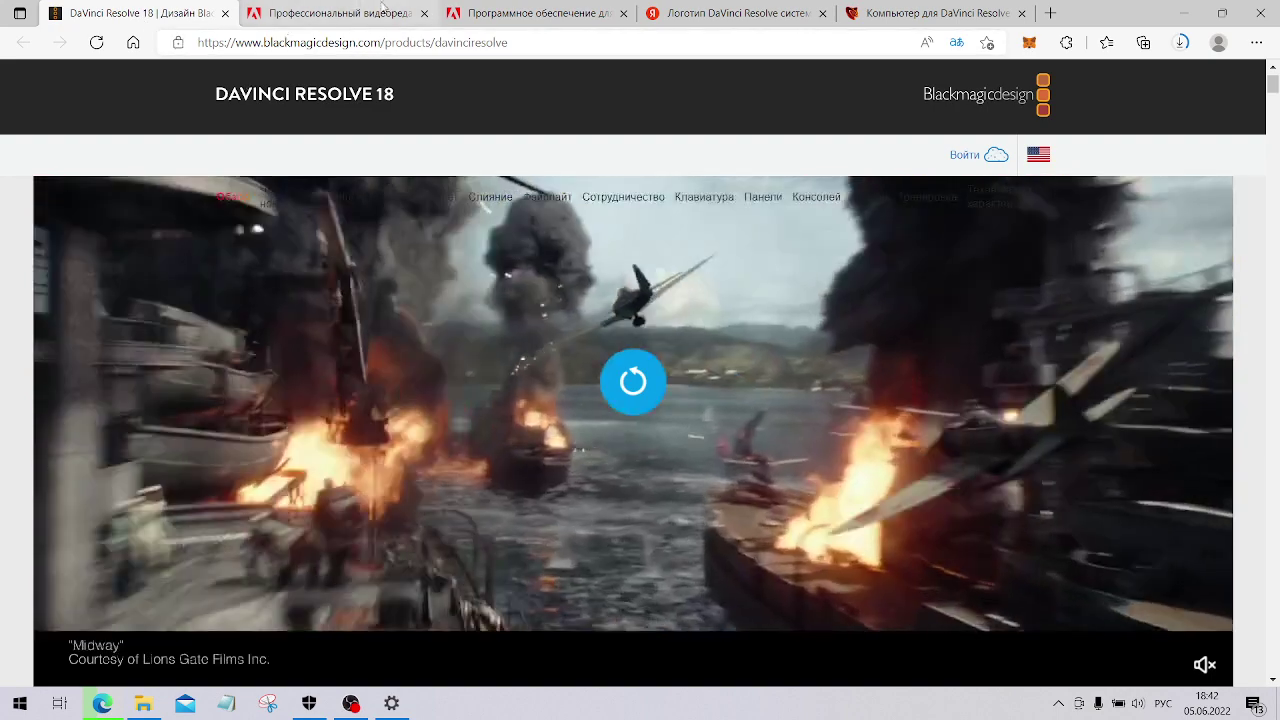
pyautogui.click(383, 10)
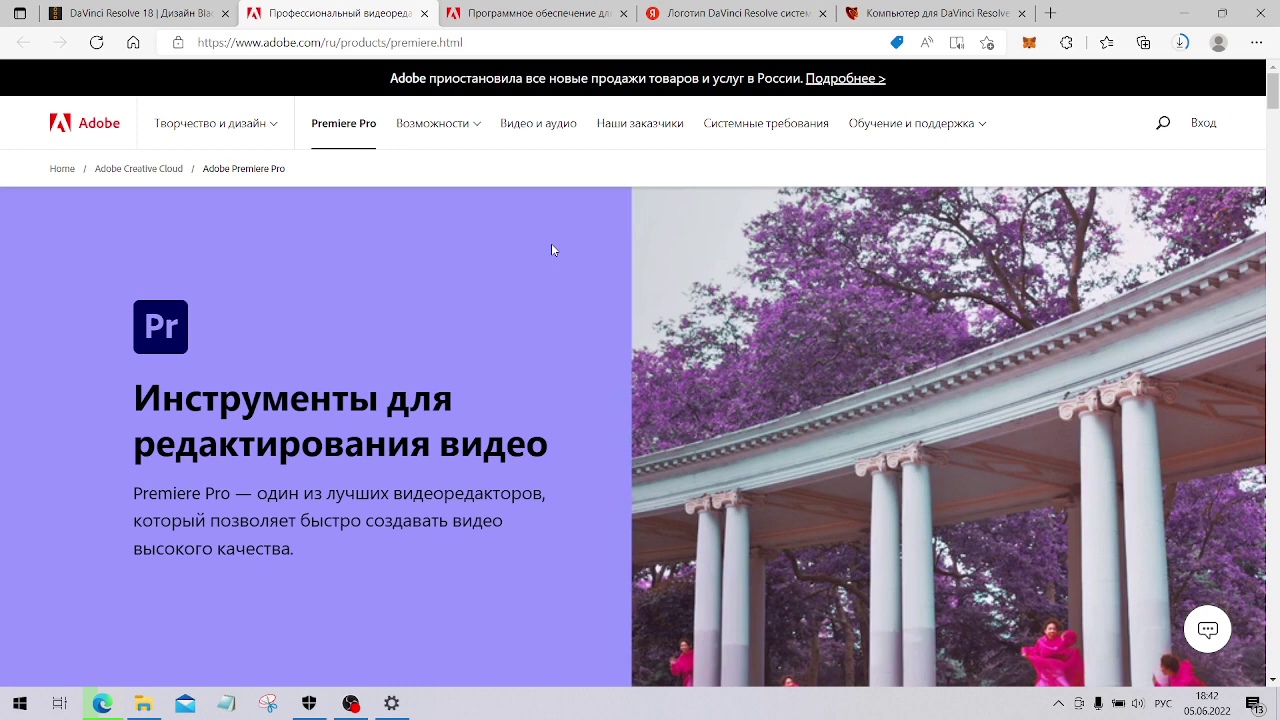
pyautogui.scroll(-1, 508, 317)
pyautogui.scroll(1, 400, 280)
# - Cycle again through the DaVinci Resolve and Premiere Pro tabs, ending on the film-editing page
pyautogui.click(120, 13)
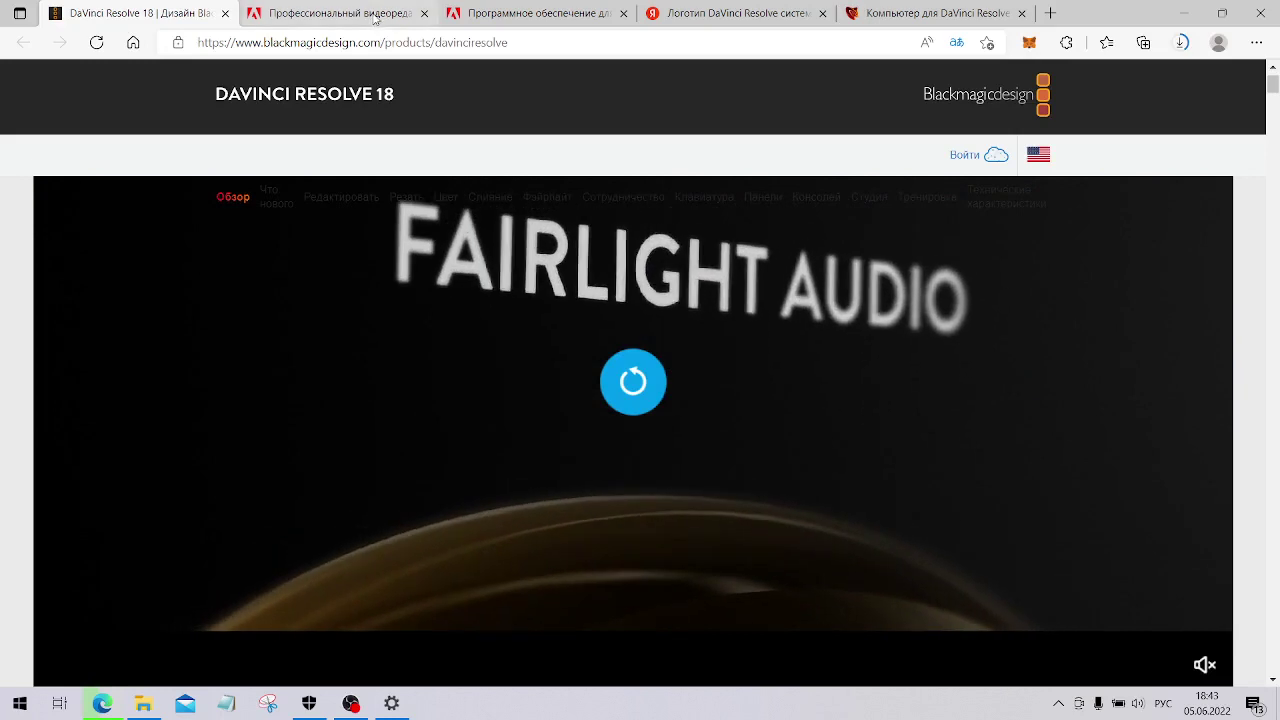
pyautogui.click(335, 13)
pyautogui.click(522, 16)
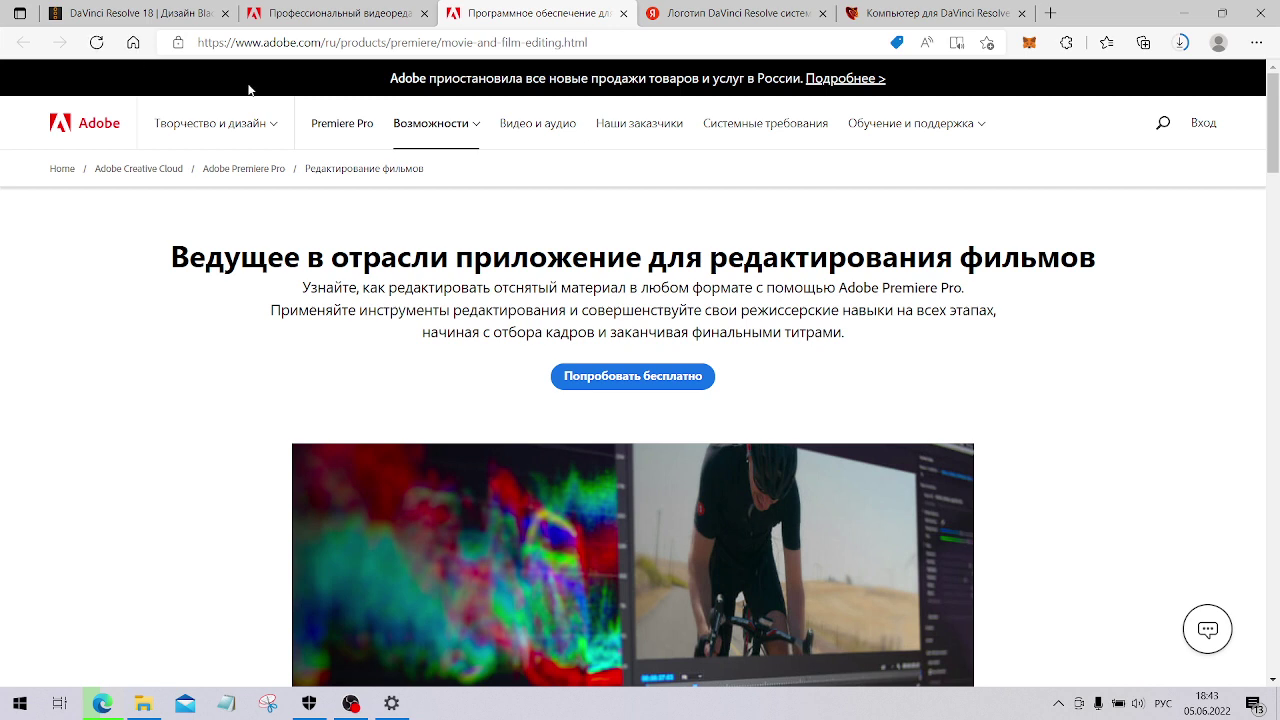
pyautogui.click(307, 12)
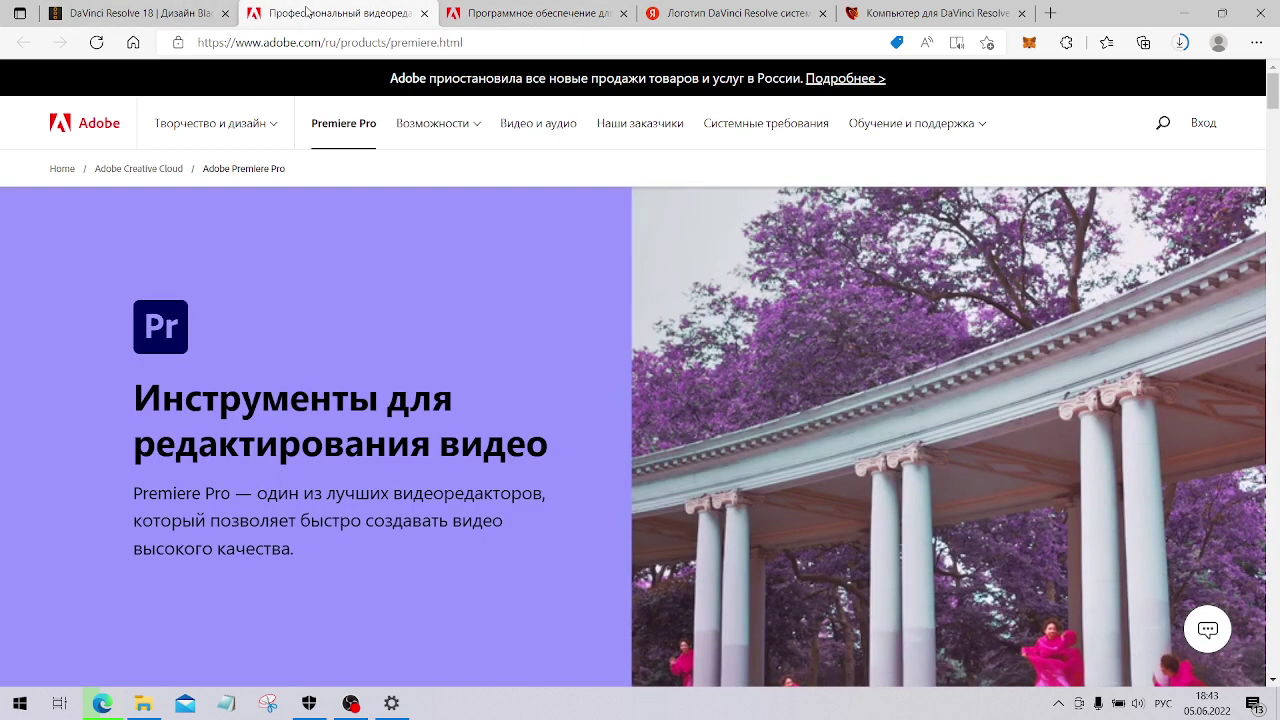
pyautogui.click(147, 7)
pyautogui.click(565, 16)
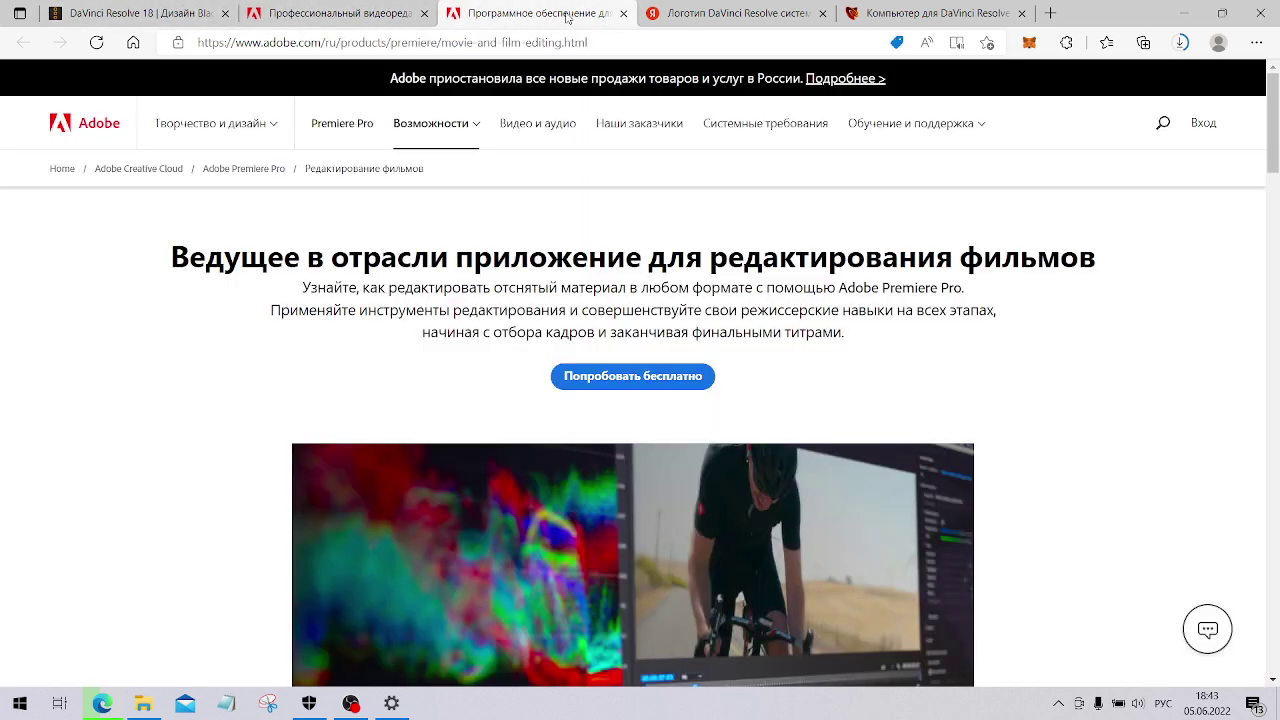
pyautogui.click(330, 14)
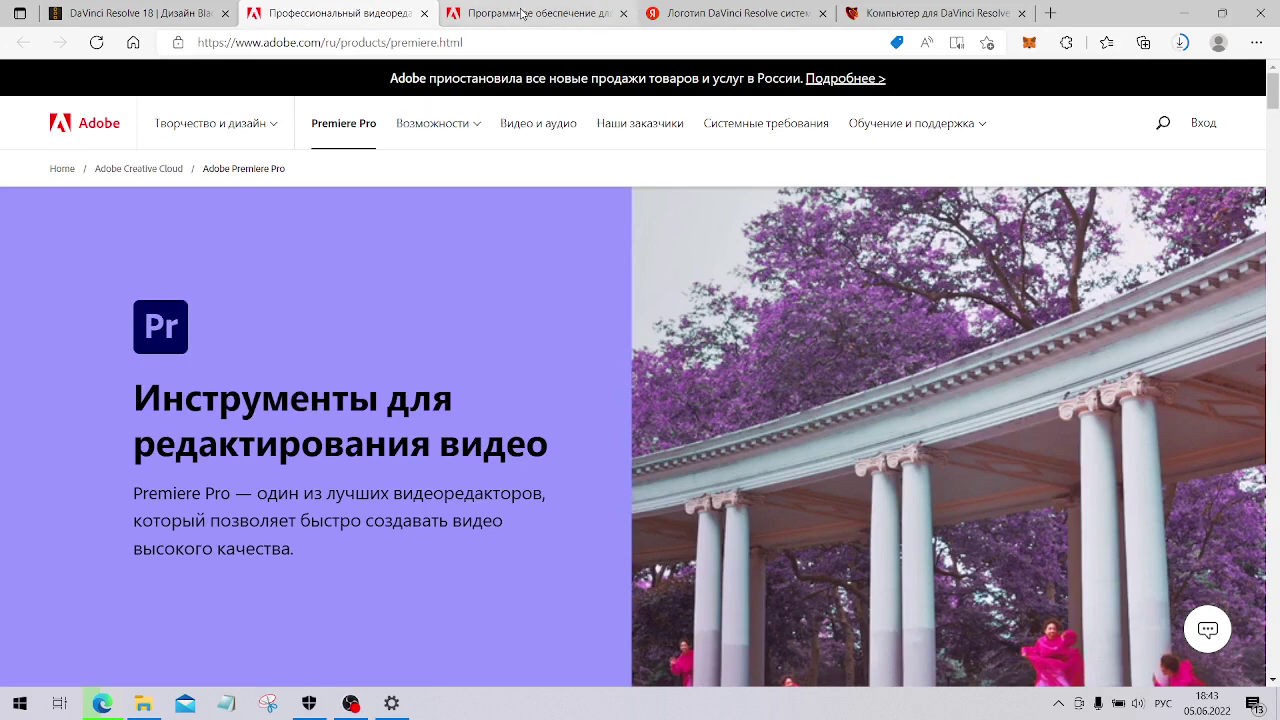
pyautogui.click(524, 13)
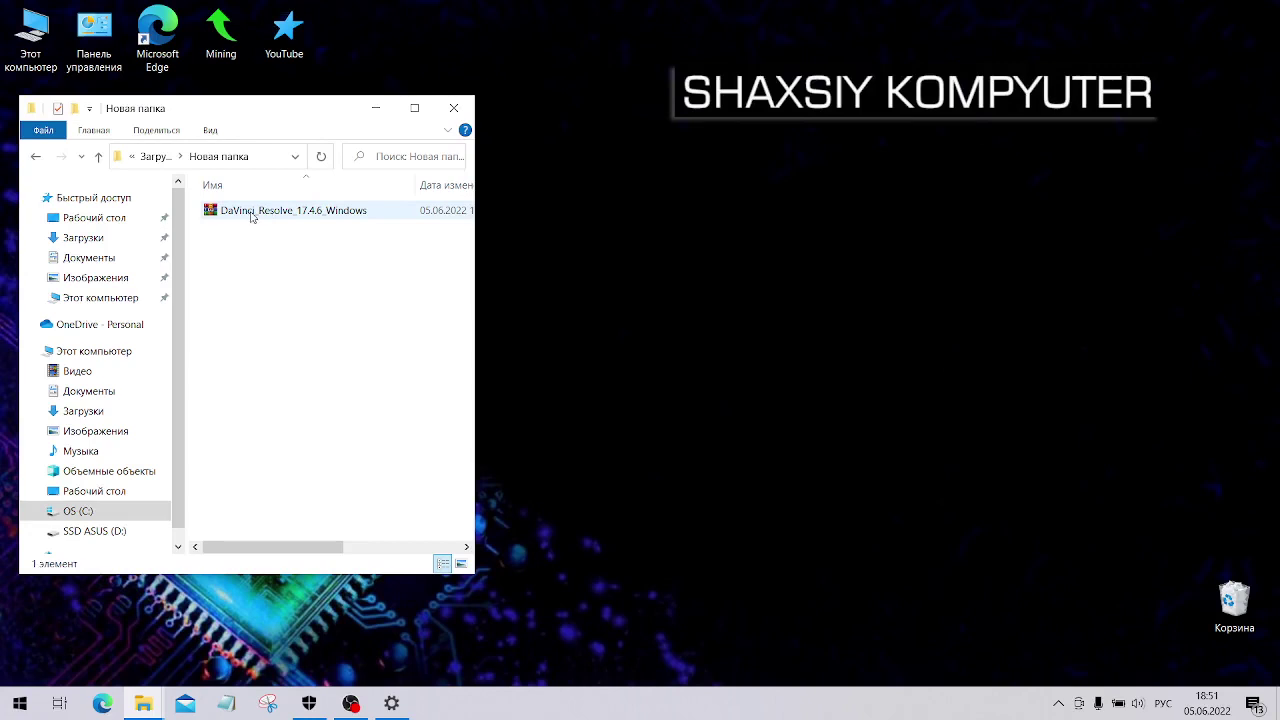
# - Extract DaVinci_Resolve_17.4.6_Windows.zip into the current folder and run the extracted installer
pyautogui.click(241, 214)
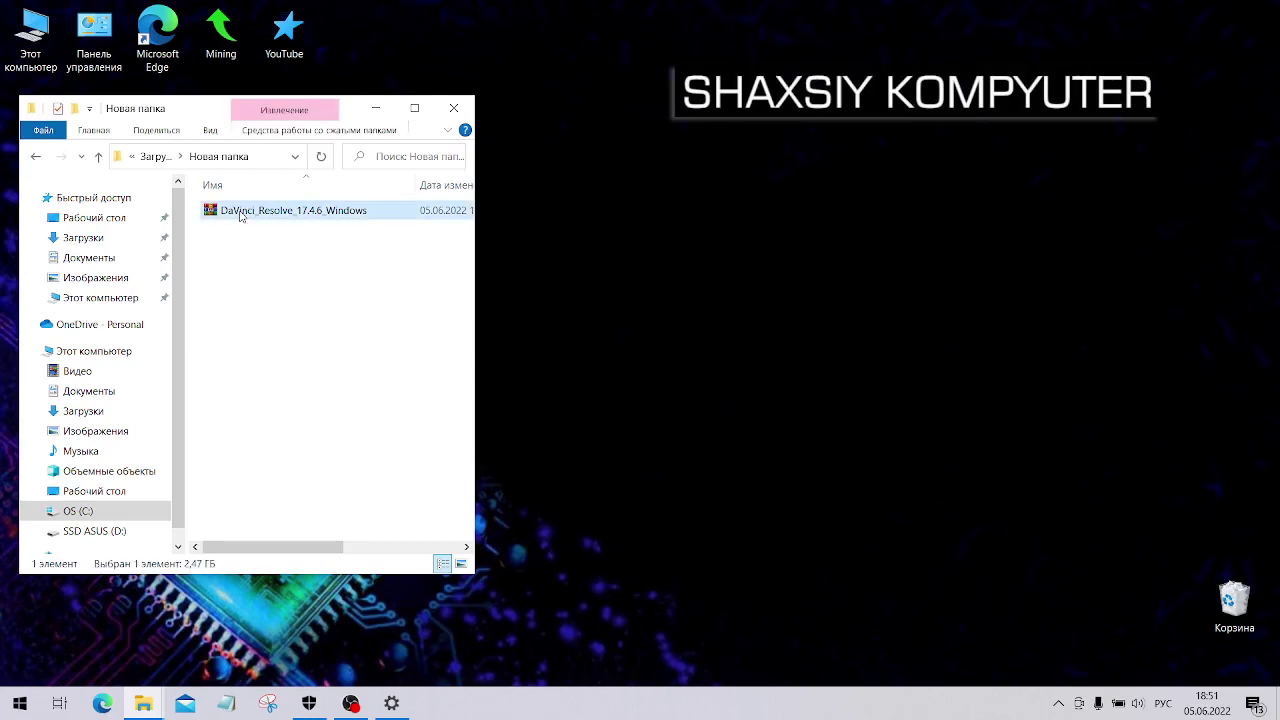
pyautogui.rightClick(235, 216)
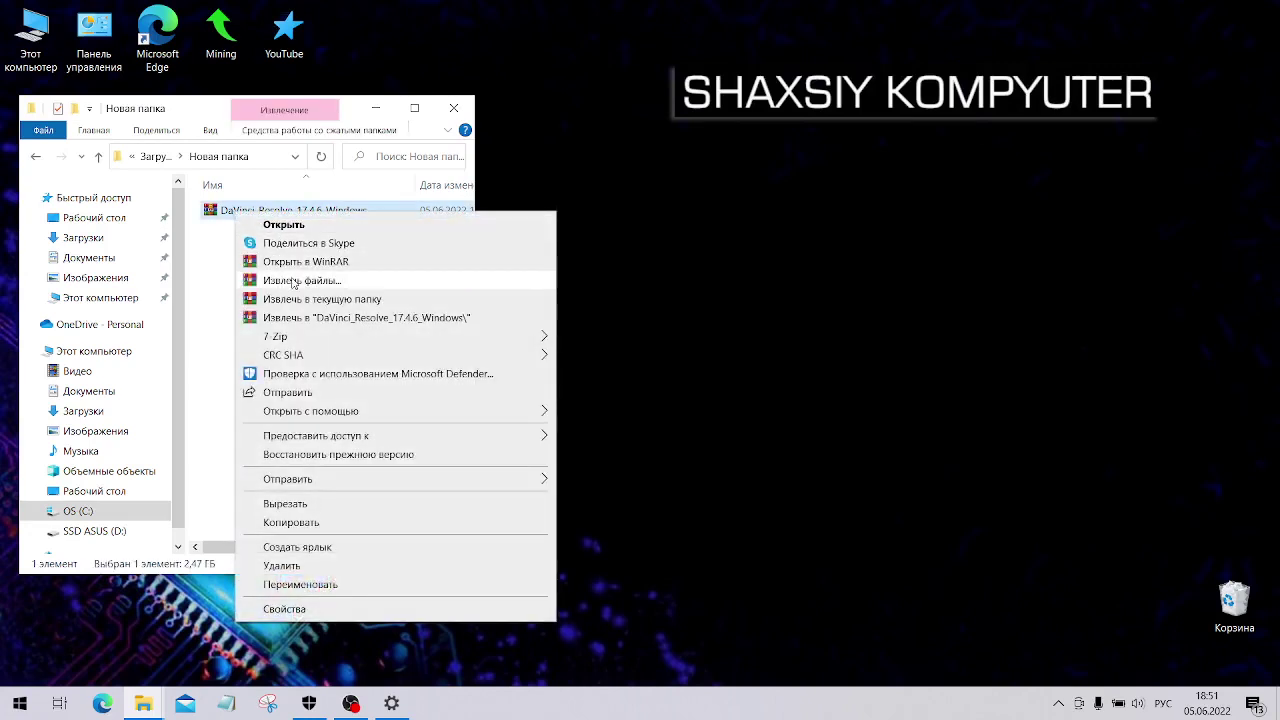
pyautogui.click(251, 302)
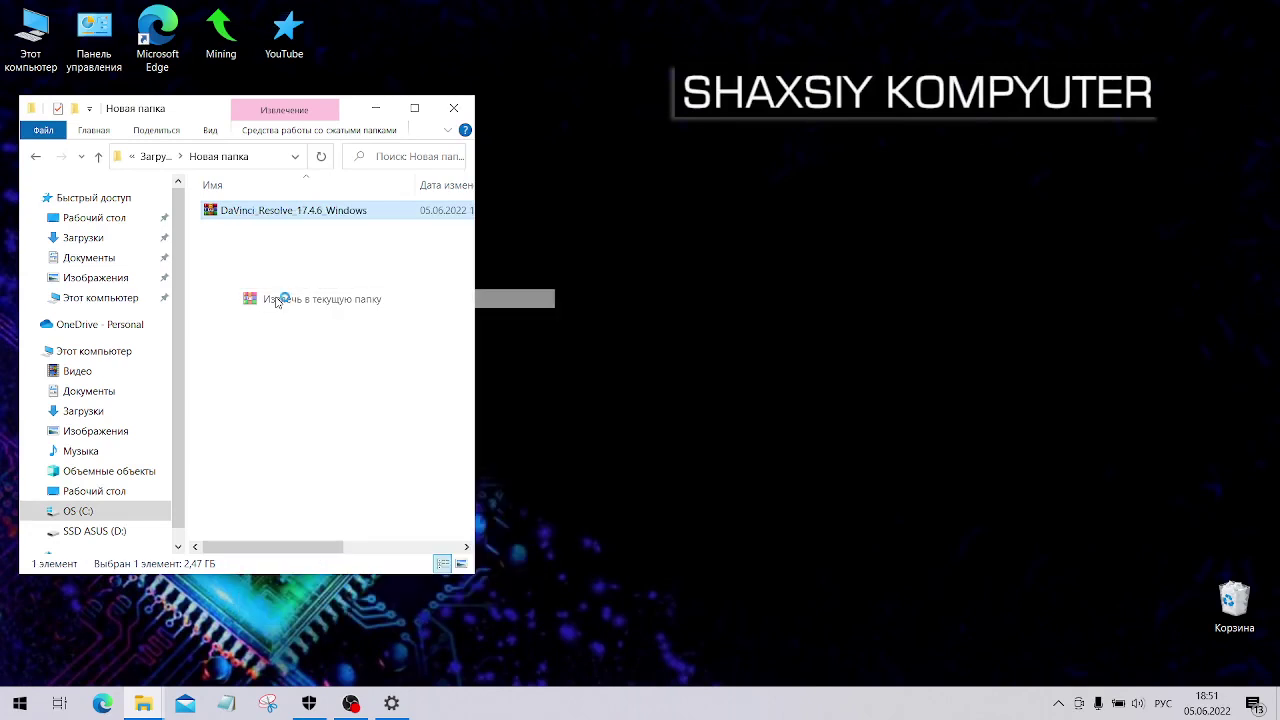
pyautogui.doubleClick(248, 214)
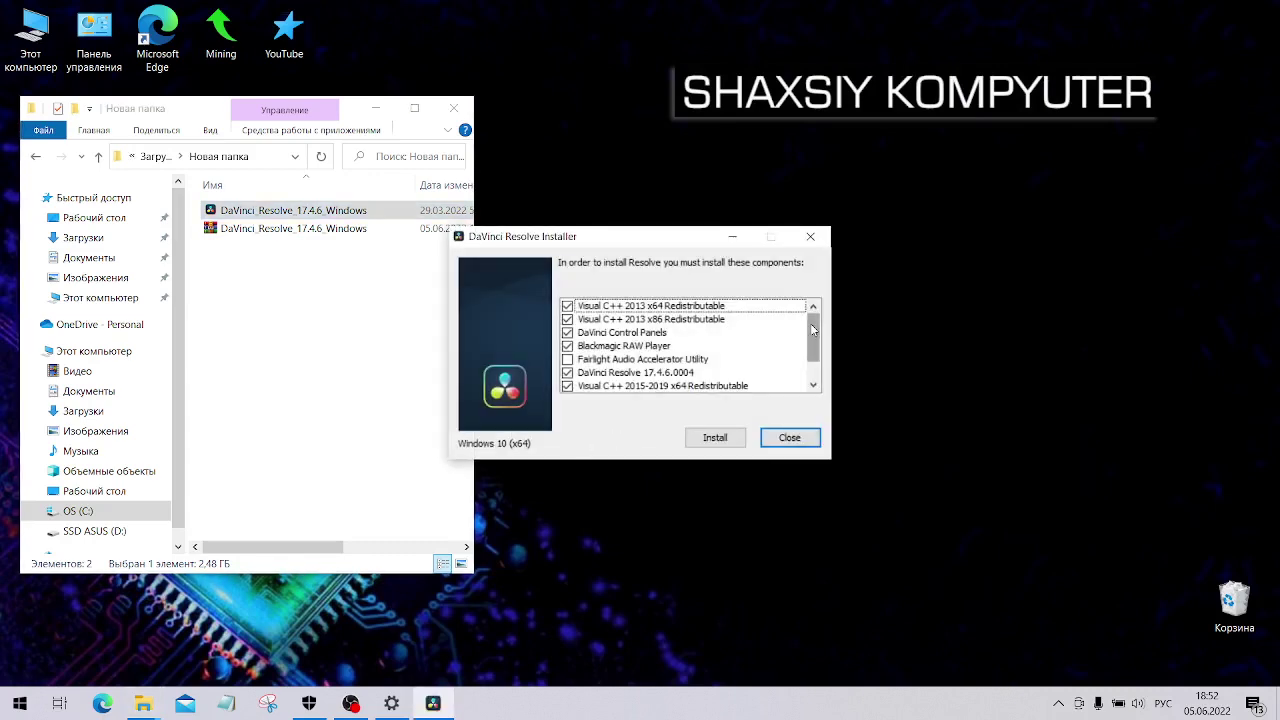
# - Install the required components and accept the DaVinci Resolve licence agreement
pyautogui.moveTo(813, 330); pyautogui.dragTo(813, 348)
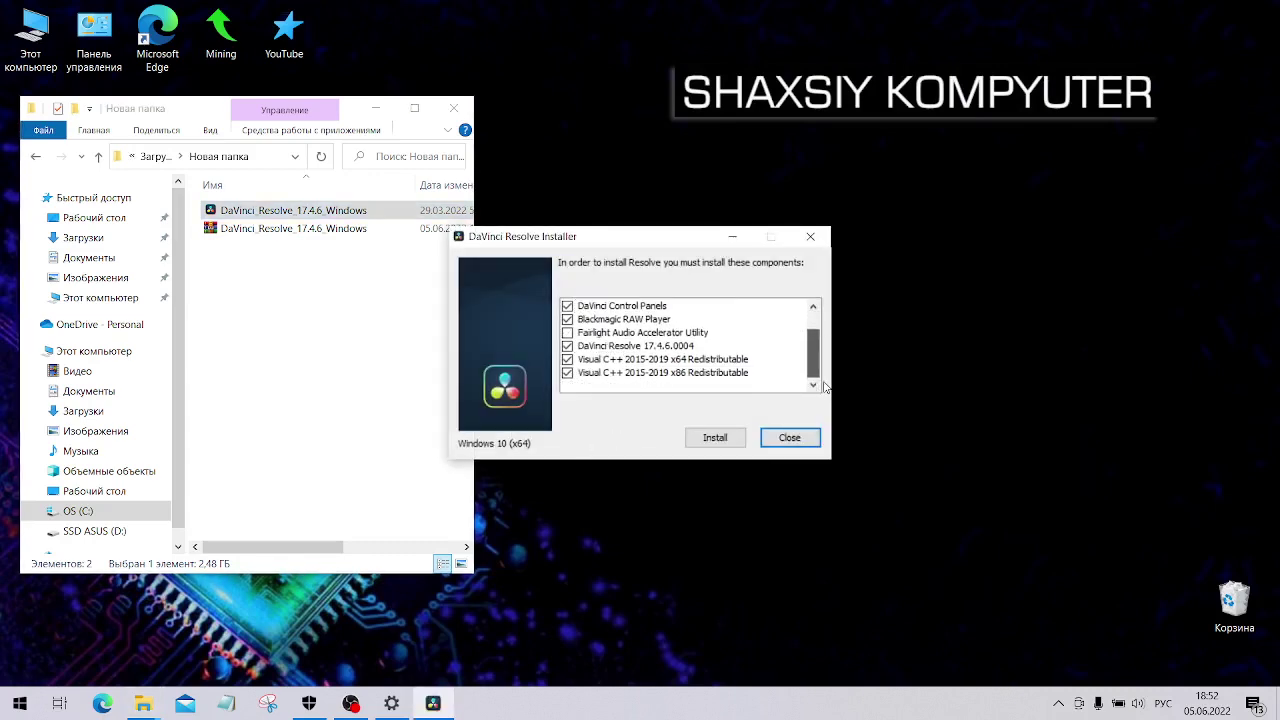
pyautogui.click(724, 444)
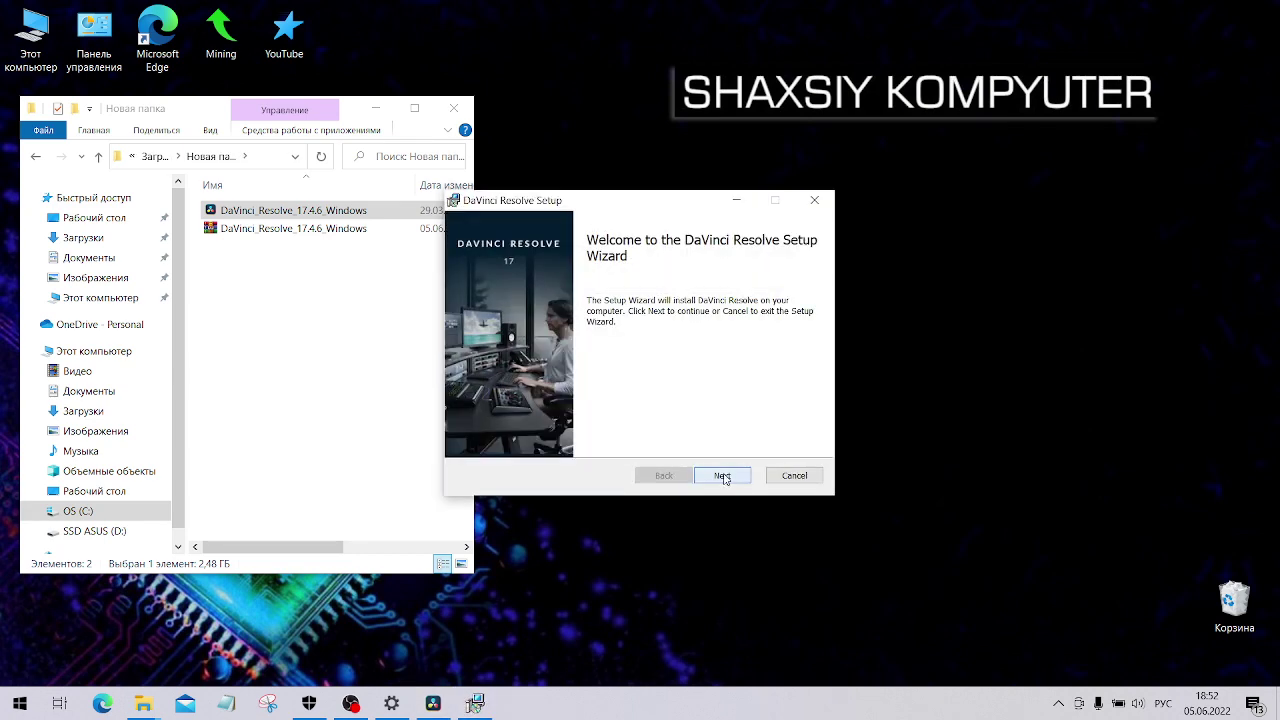
pyautogui.click(724, 478)
pyautogui.click(375, 108)
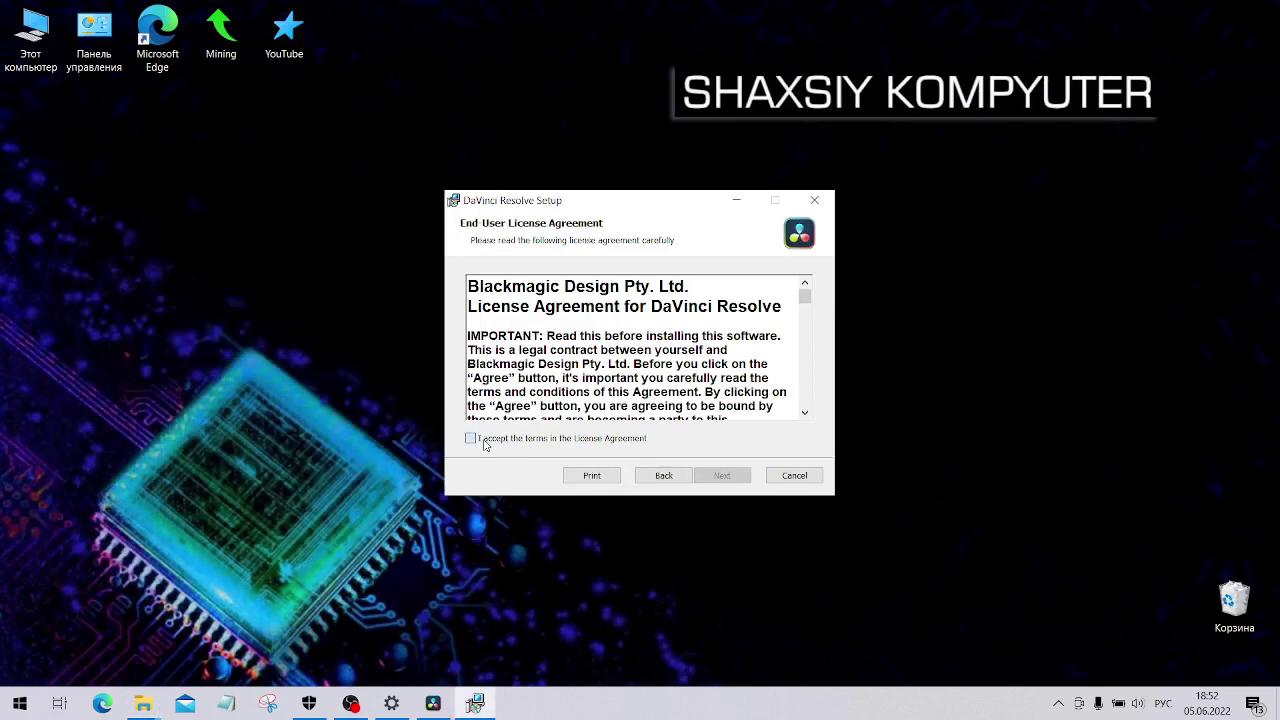
pyautogui.click(485, 442)
# - Install into the default folder, declining the restart and dismissing the completion message
pyautogui.click(728, 477)
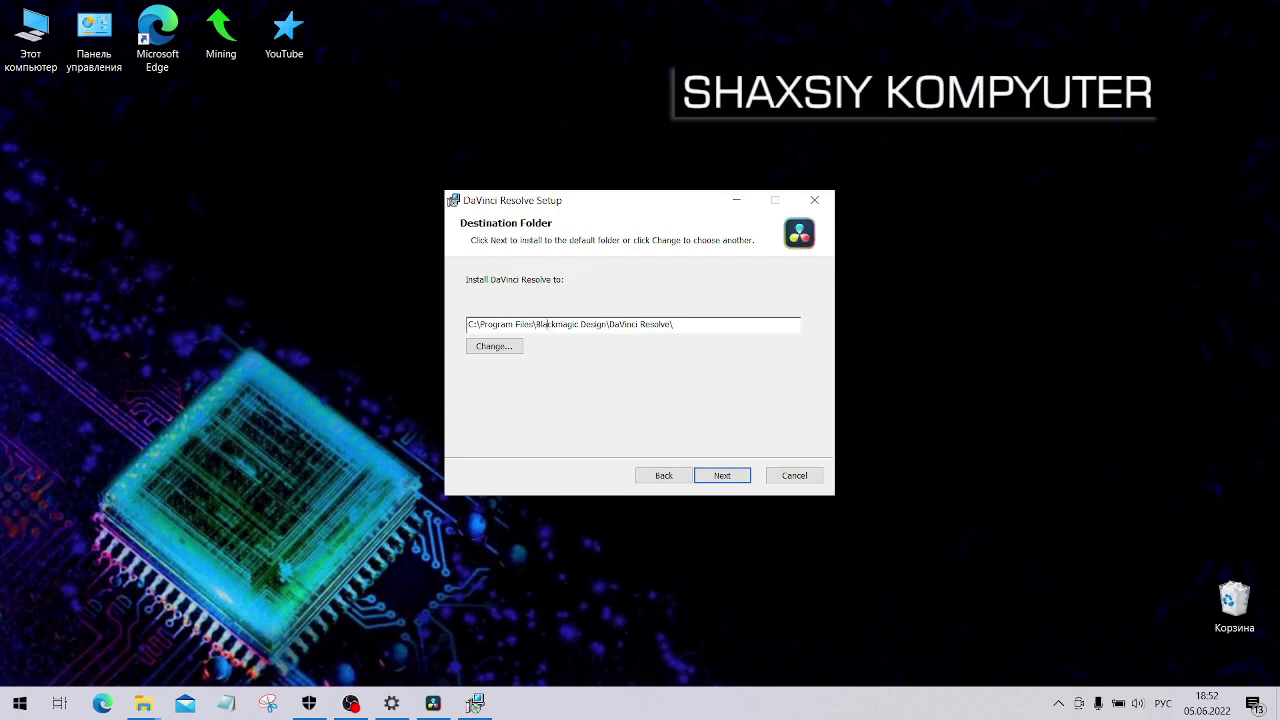
pyautogui.click(720, 477)
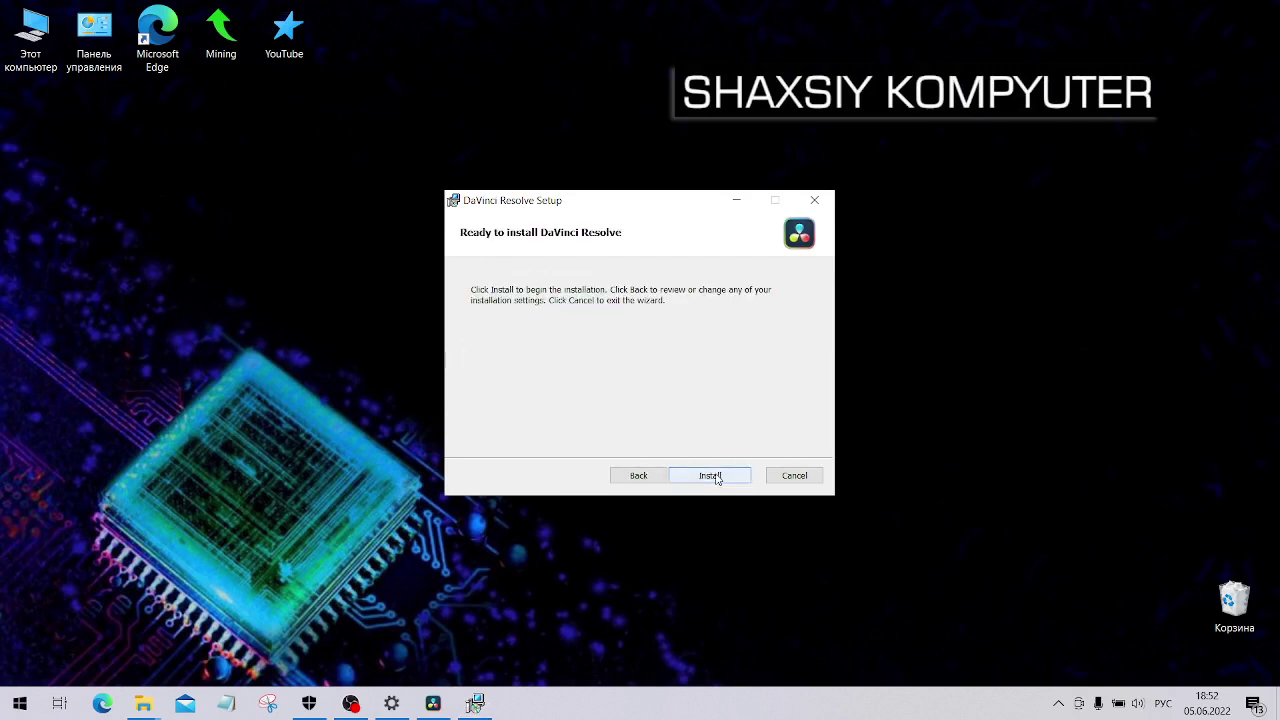
pyautogui.click(716, 476)
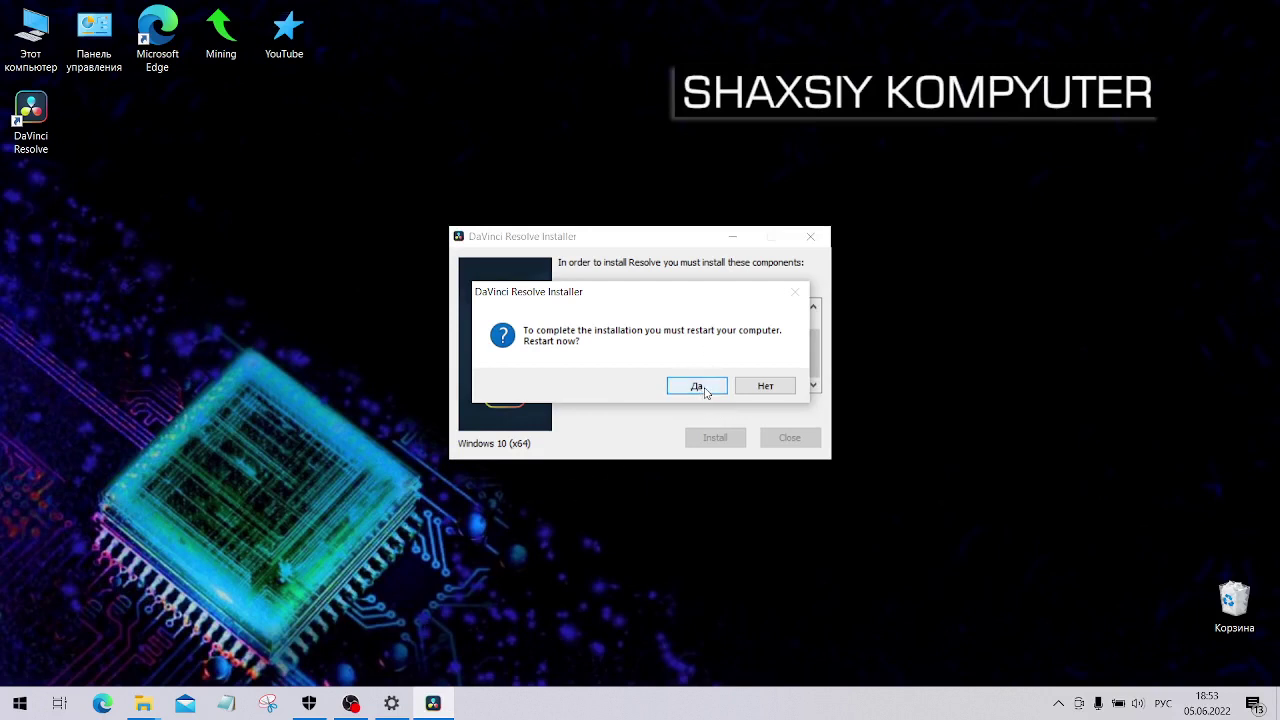
pyautogui.click(767, 393)
pyautogui.click(685, 389)
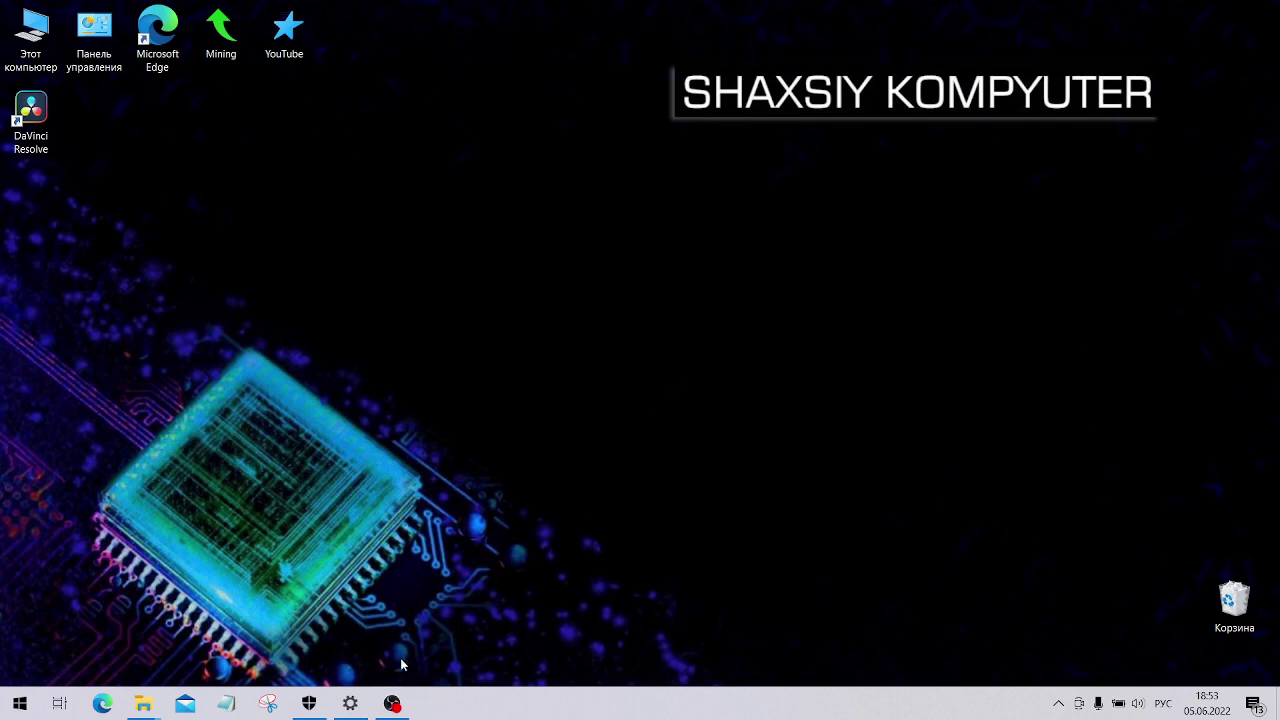
# - Launch DaVinci Resolve from its desktop shortcut
pyautogui.click(392, 703)
pyautogui.click(392, 703)
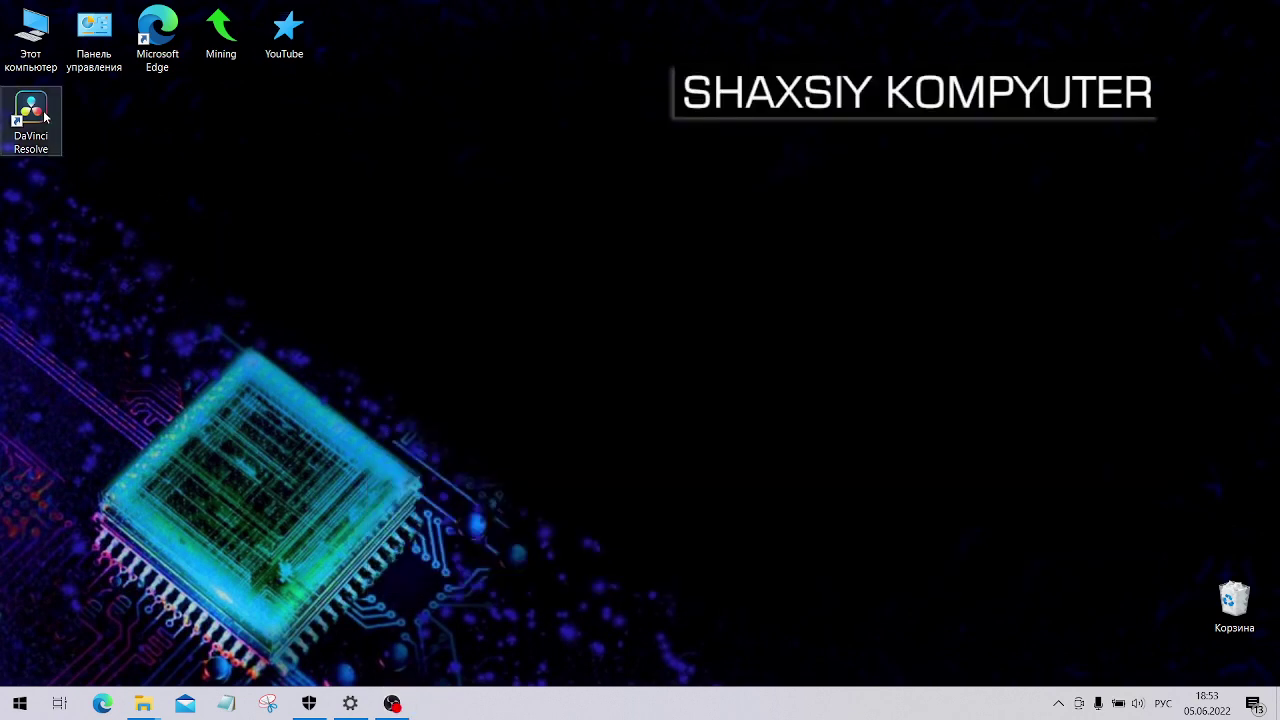
pyautogui.doubleClick(44, 117)
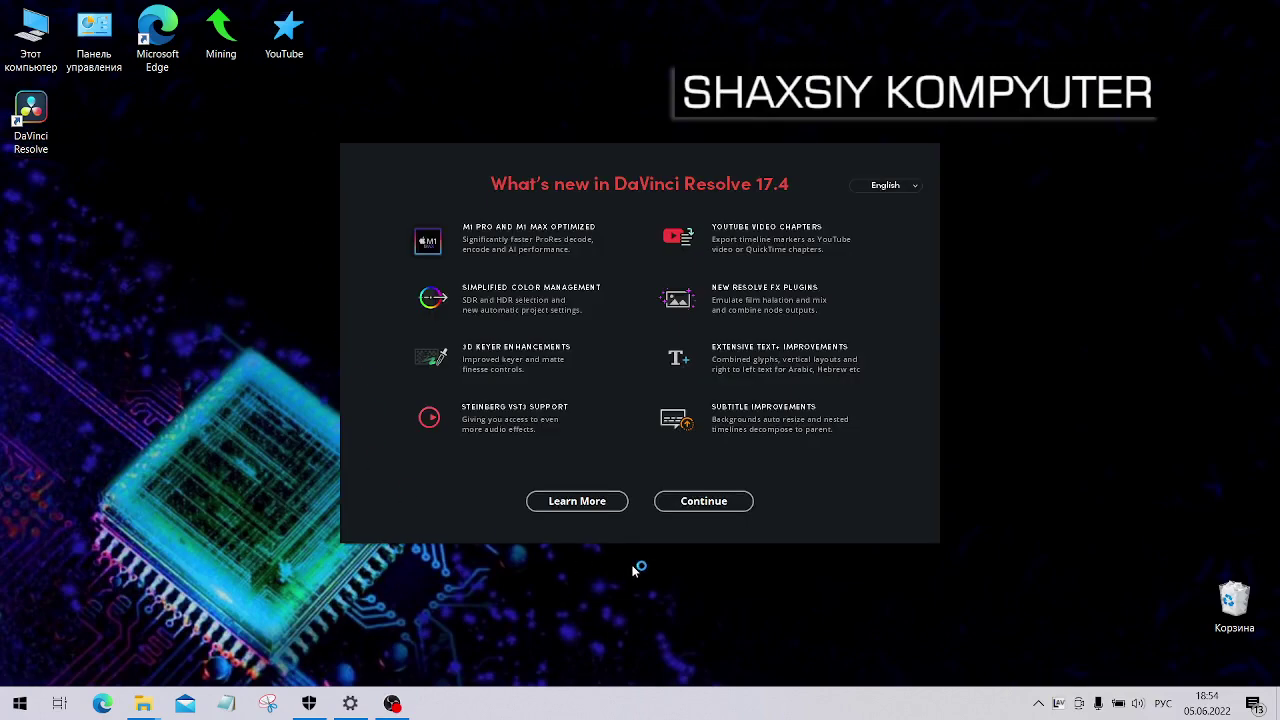
# - Switch the interface language to Русский and continue past the what's-new overview
pyautogui.click(705, 501)
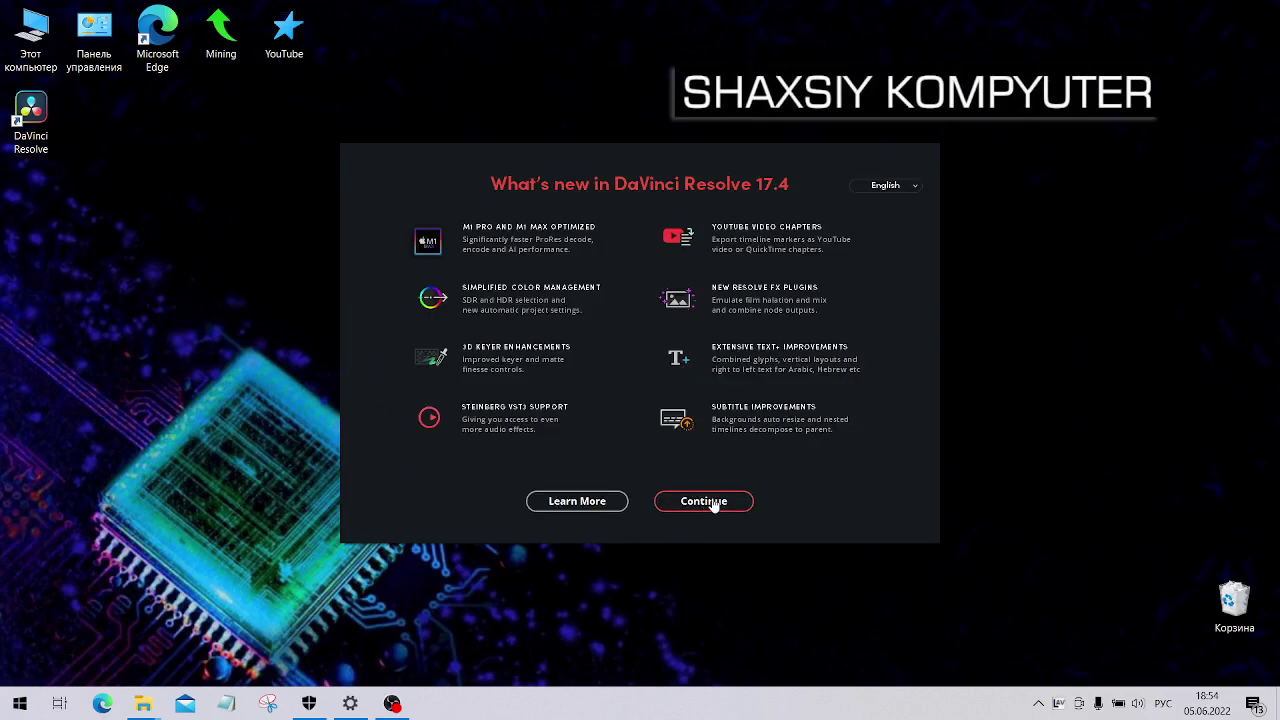
pyautogui.click(888, 185)
pyautogui.click(886, 278)
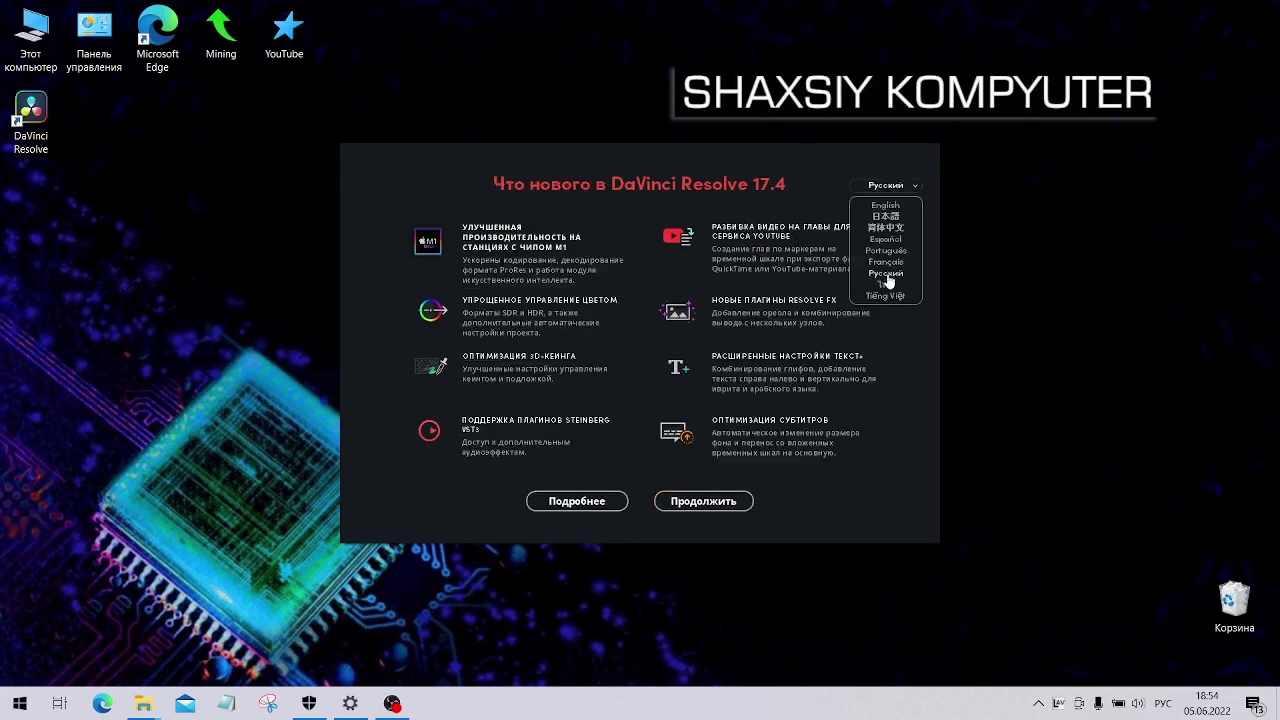
pyautogui.click(727, 511)
pyautogui.click(907, 194)
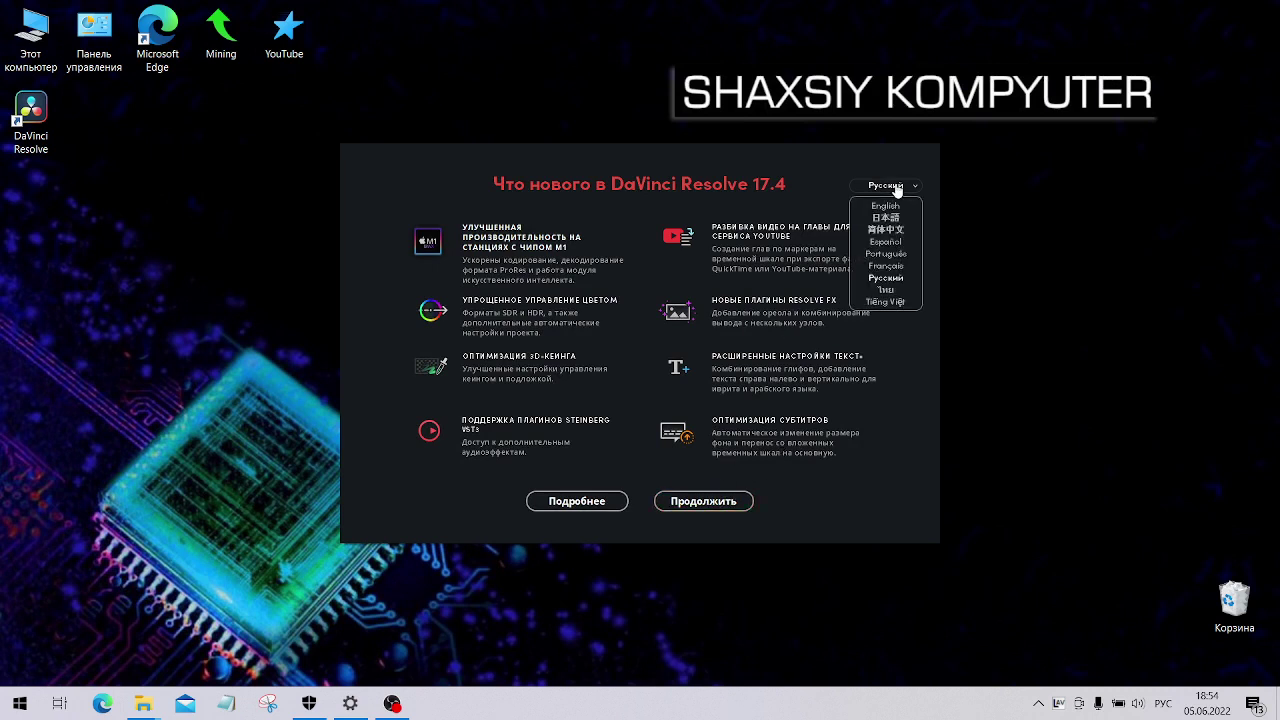
pyautogui.click(900, 188)
pyautogui.click(726, 505)
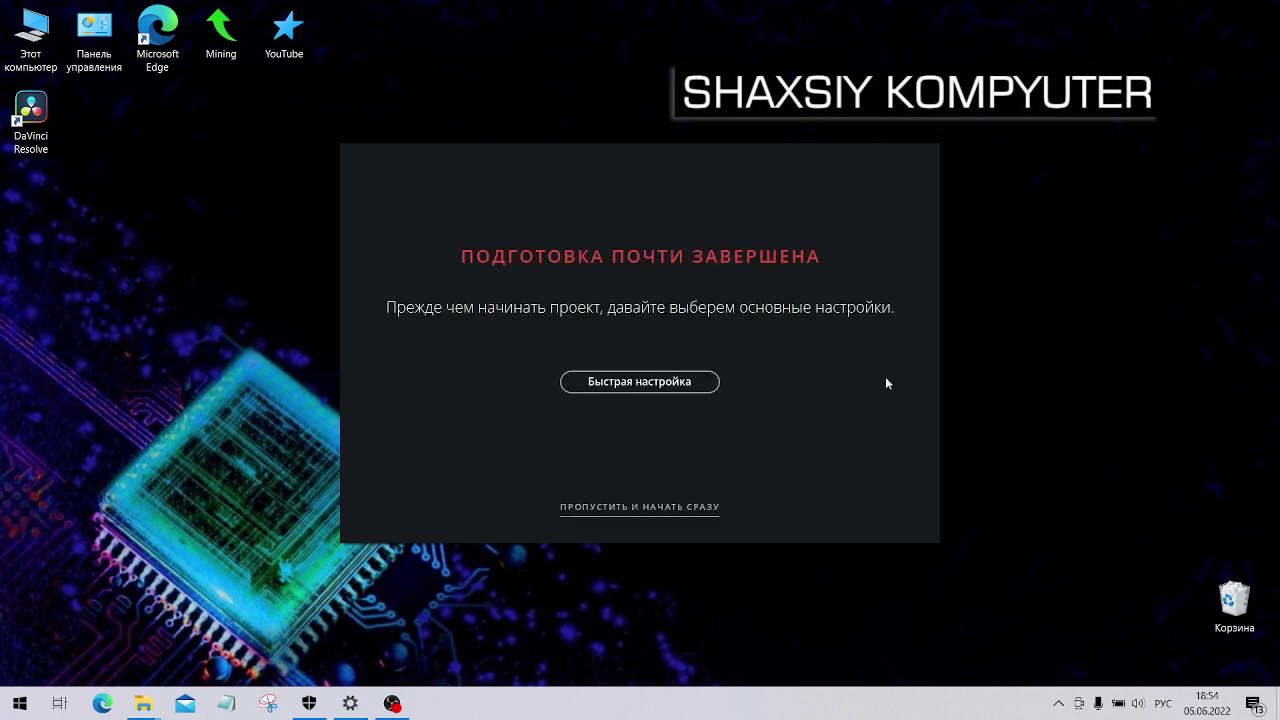
# - Start the quick setup and choose the project resolution
pyautogui.click(654, 386)
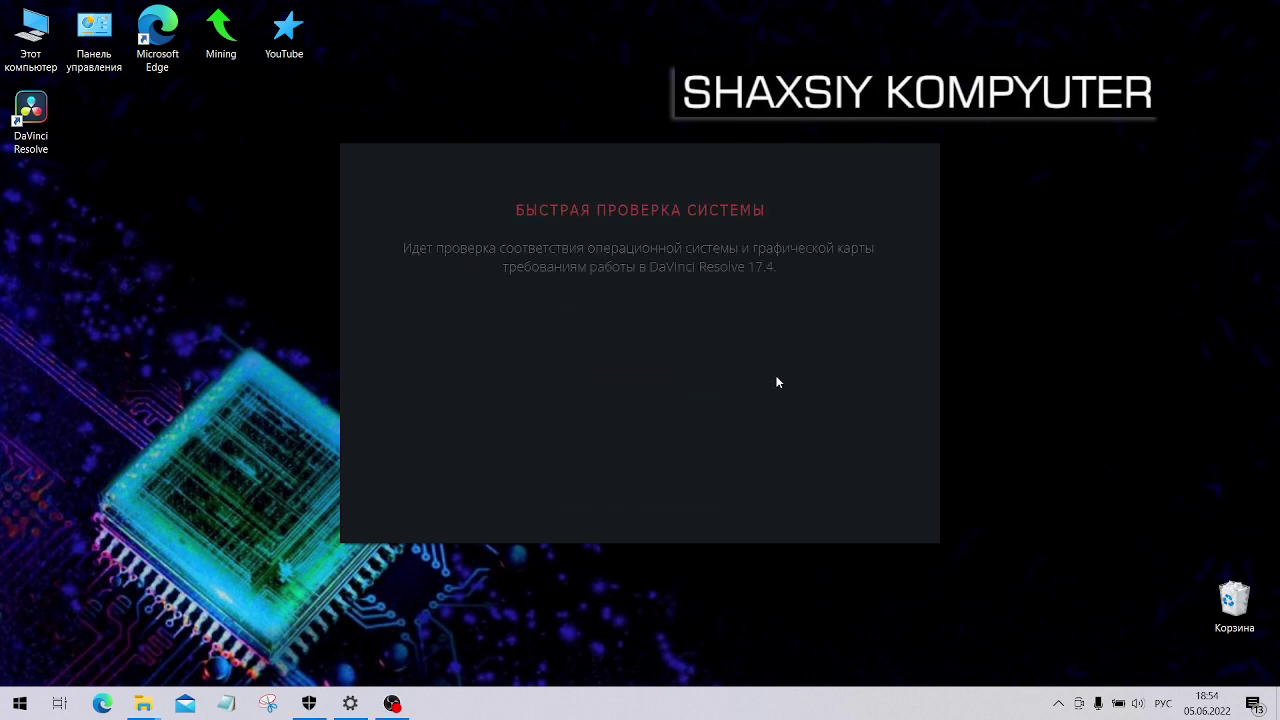
pyautogui.click(640, 502)
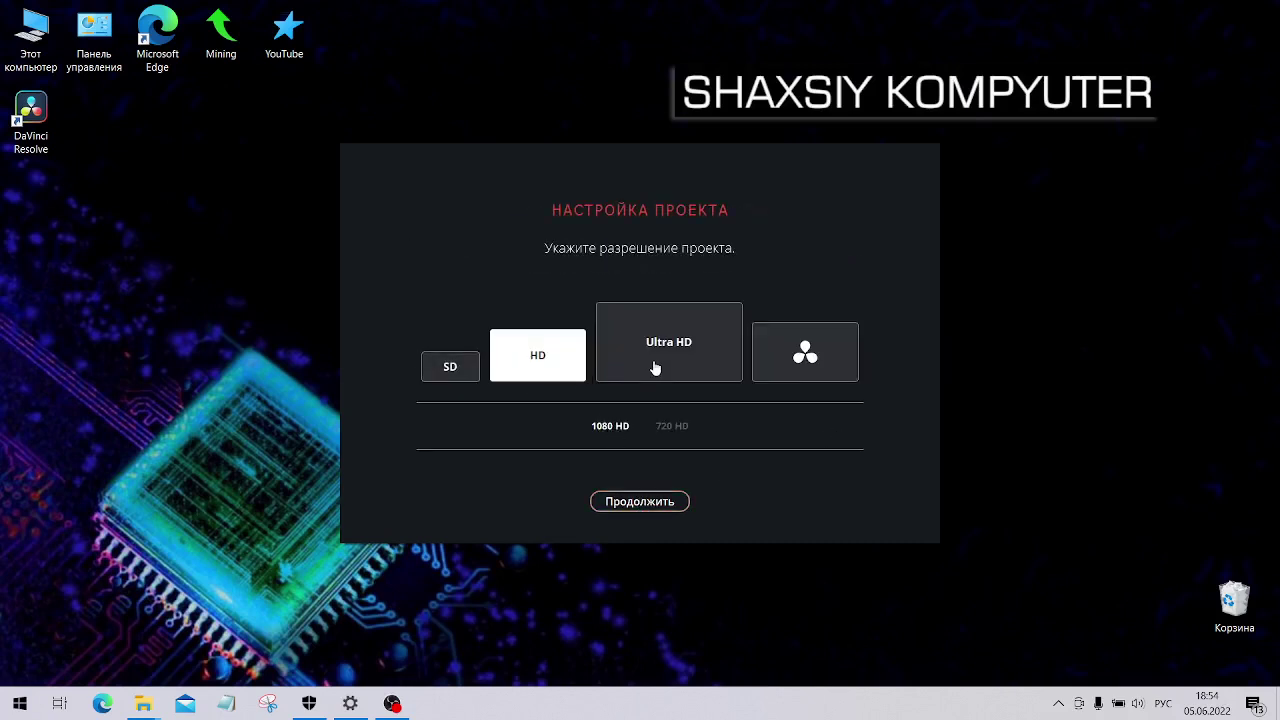
pyautogui.click(660, 366)
pyautogui.click(553, 366)
pyautogui.click(696, 344)
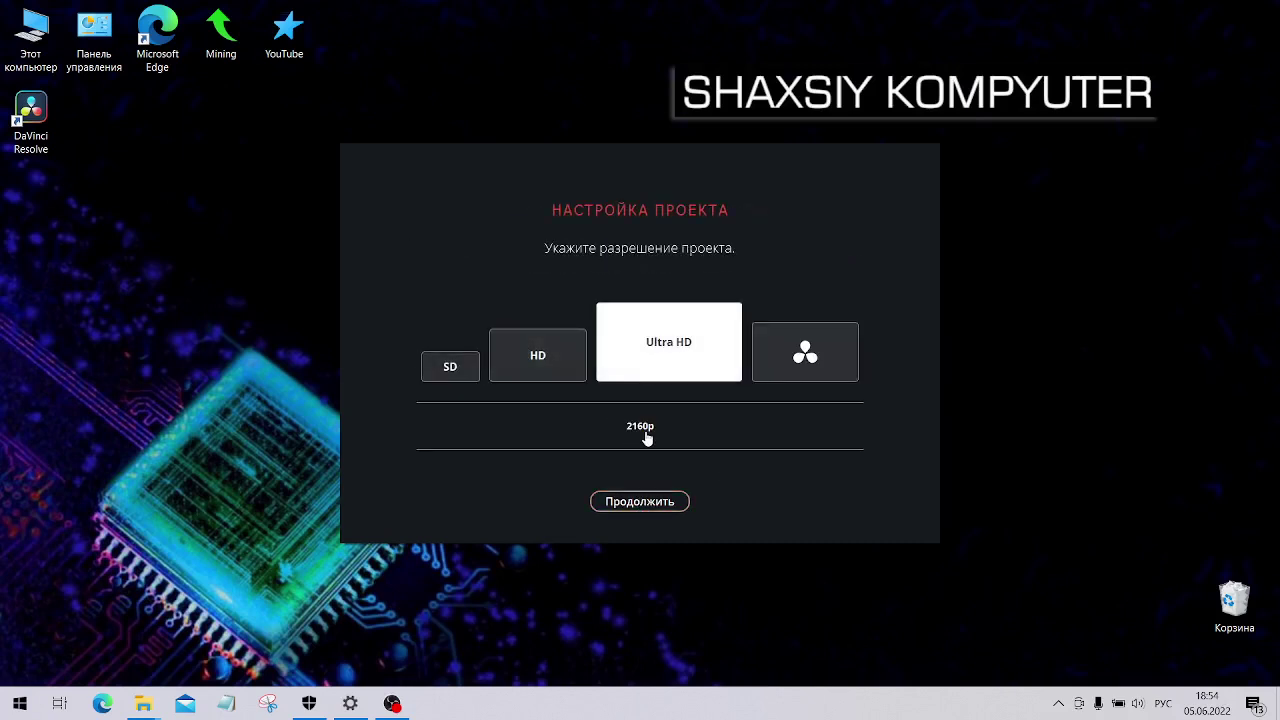
pyautogui.click(551, 363)
# - Keep the default media storage location and the DaVinci Resolve keyboard layout
pyautogui.click(657, 501)
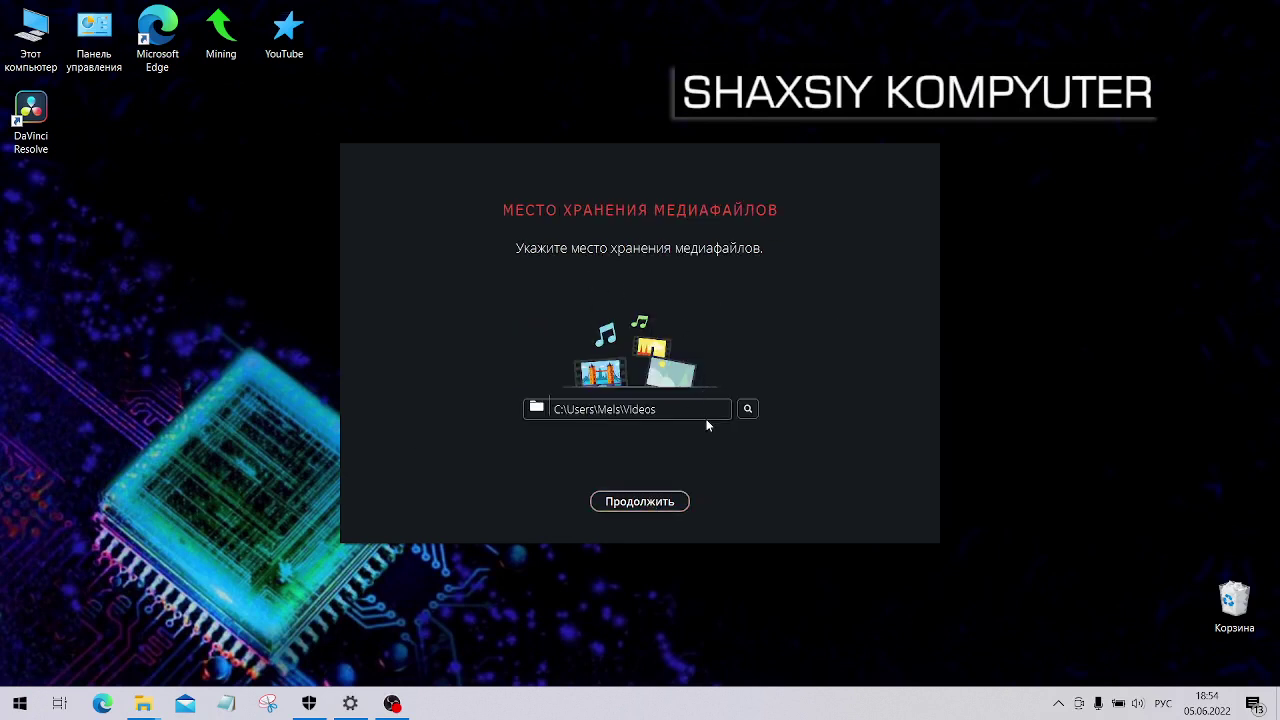
pyautogui.click(641, 505)
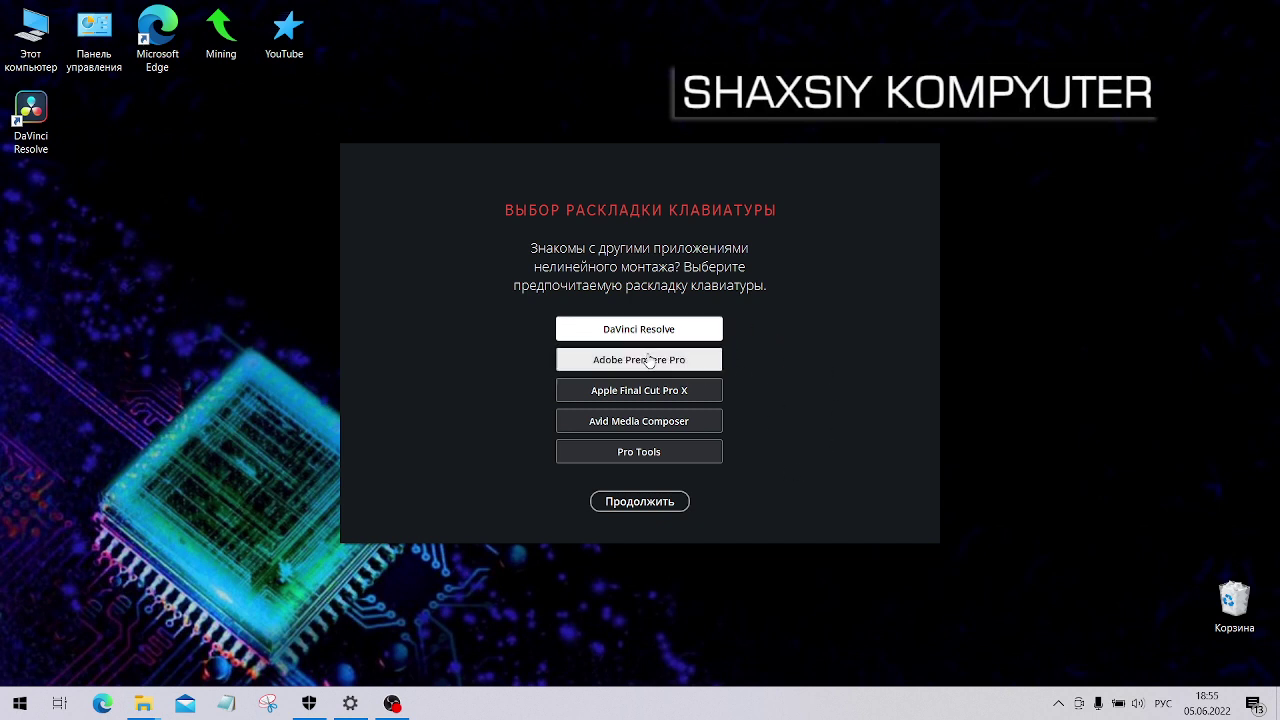
pyautogui.click(652, 503)
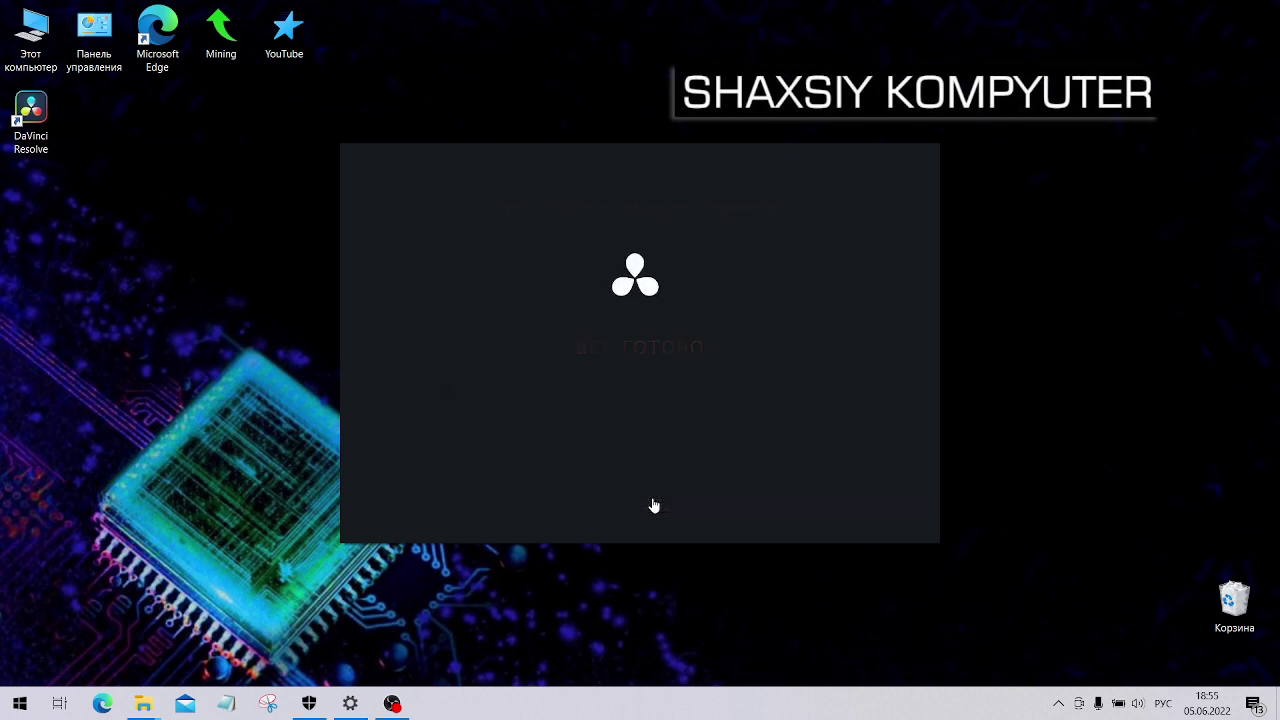
# - Open Untitled Project, then step through the Media, Cut, Edit, Color, Fairlight and Deliver pages
pyautogui.click(646, 503)
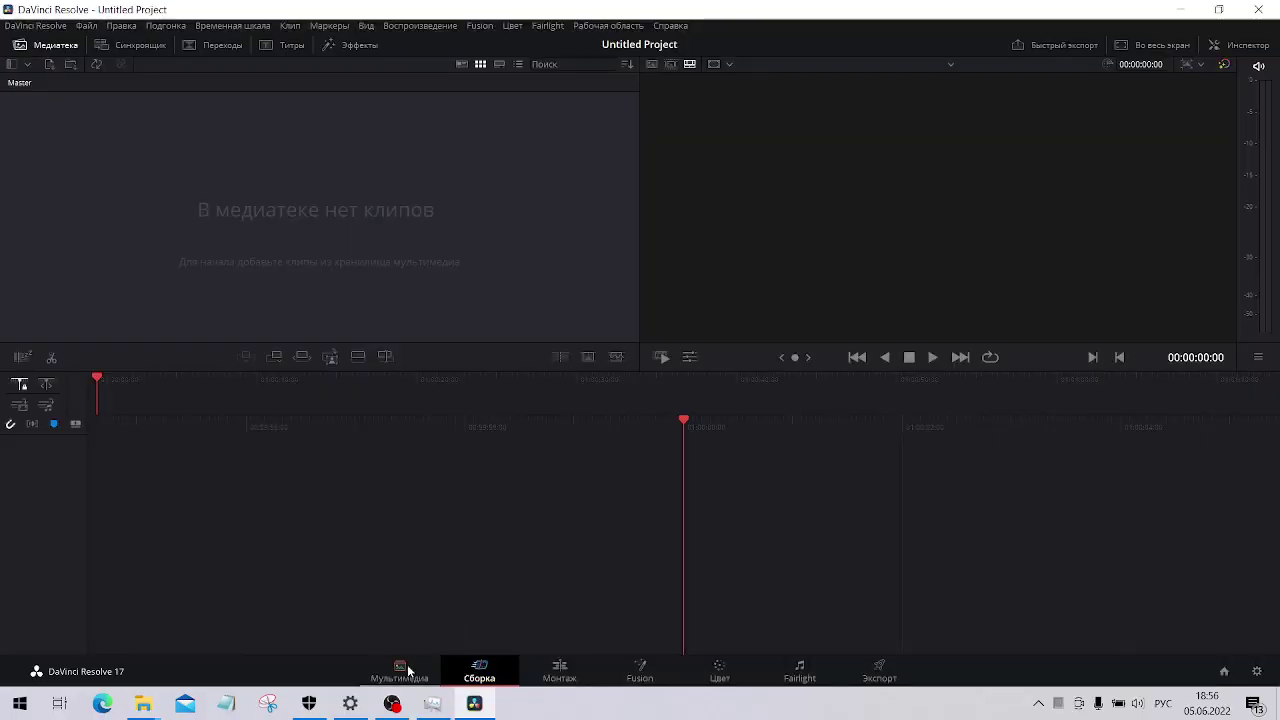
pyautogui.click(403, 668)
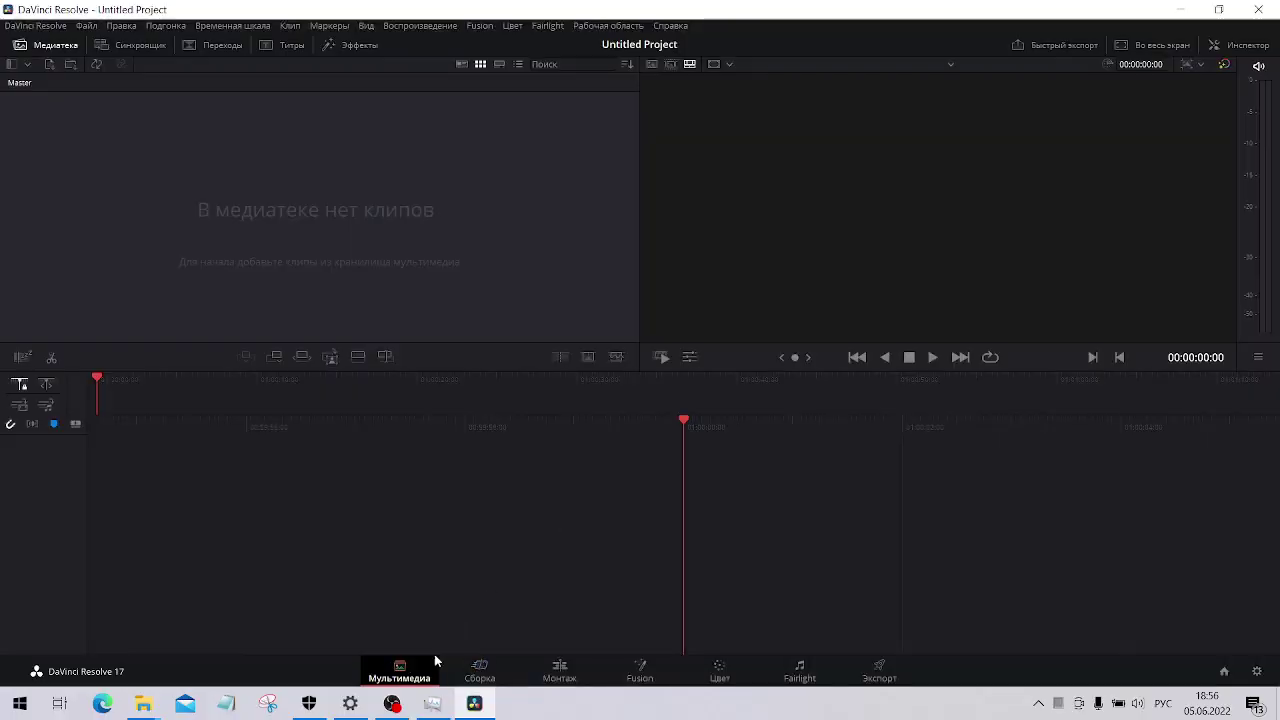
pyautogui.click(481, 676)
pyautogui.click(562, 678)
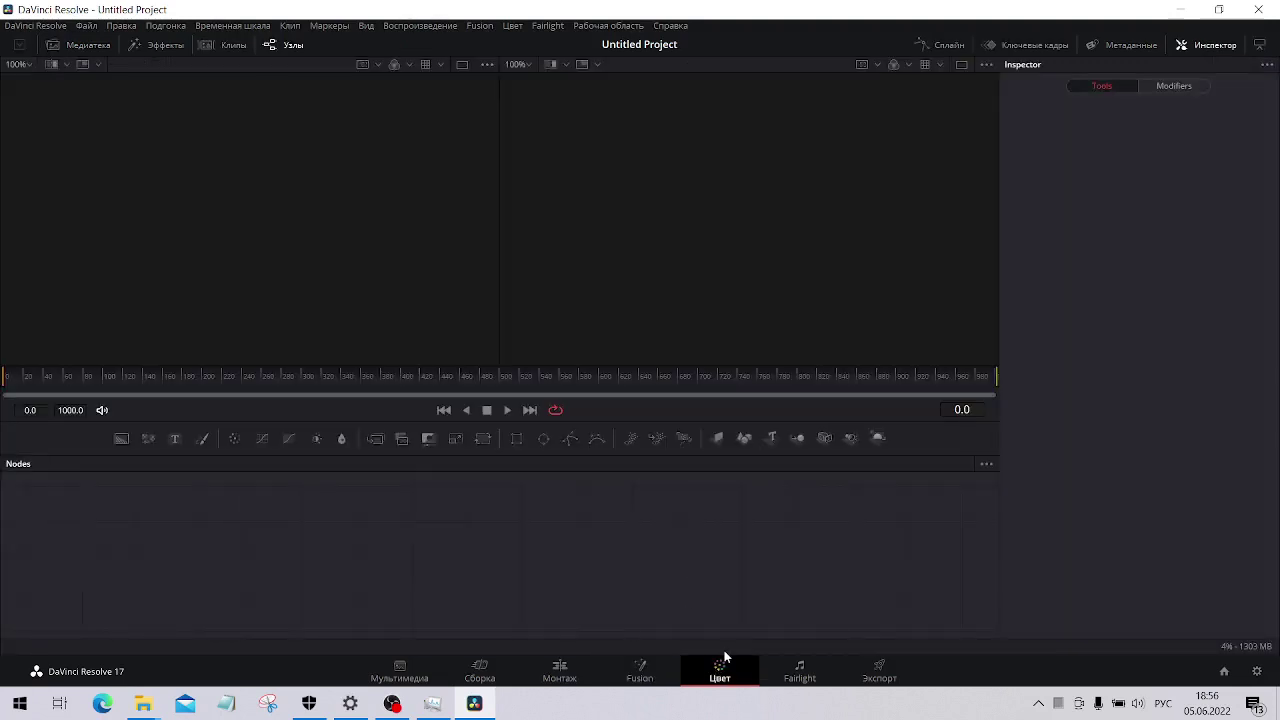
pyautogui.click(720, 662)
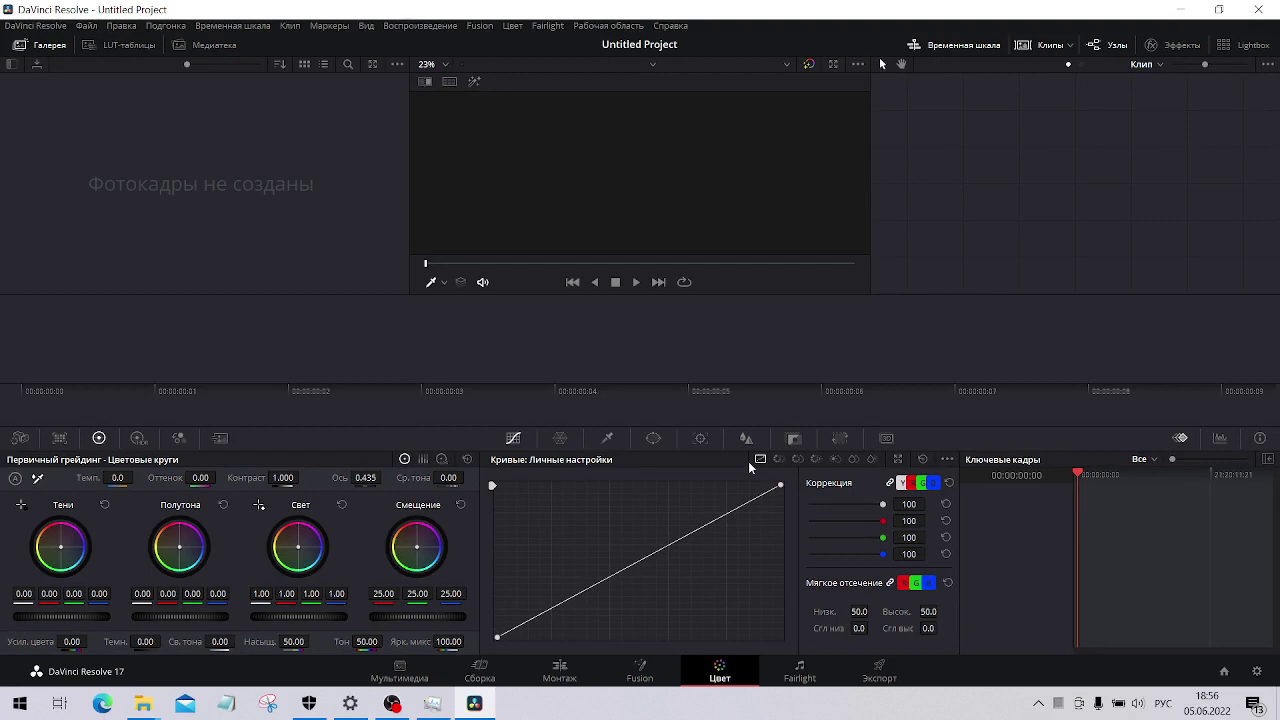
pyautogui.click(804, 675)
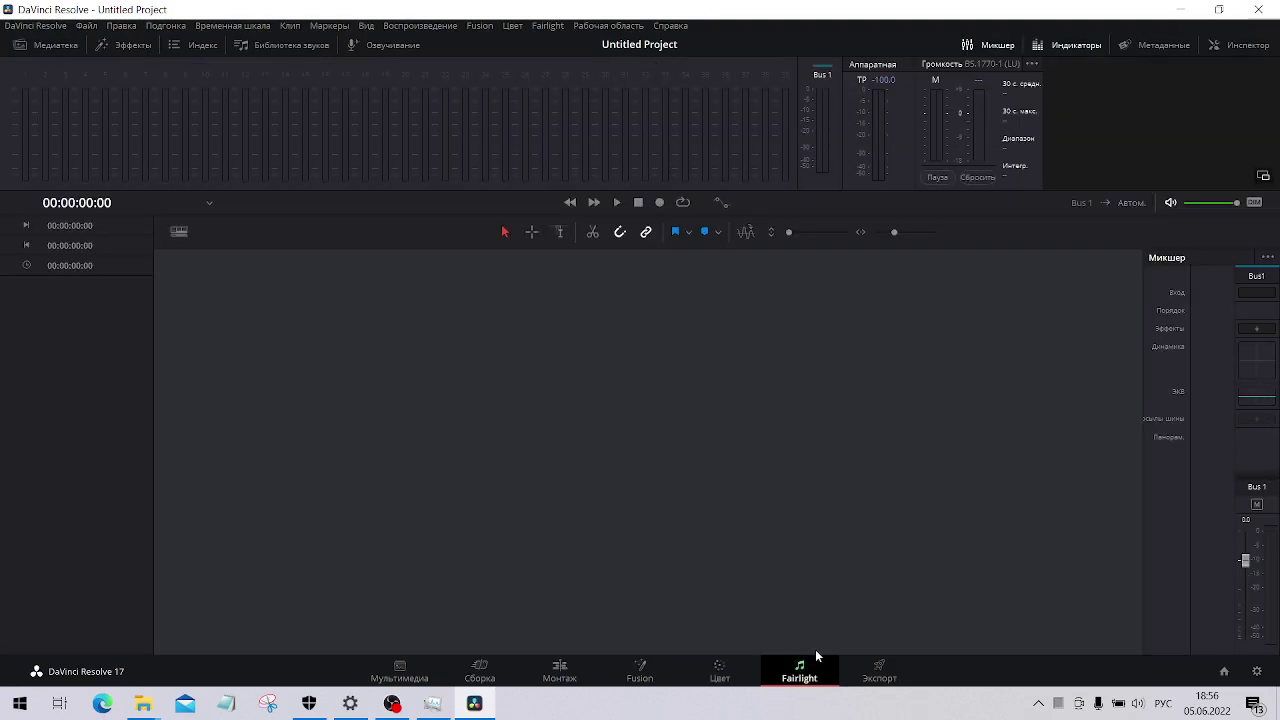
pyautogui.click(891, 678)
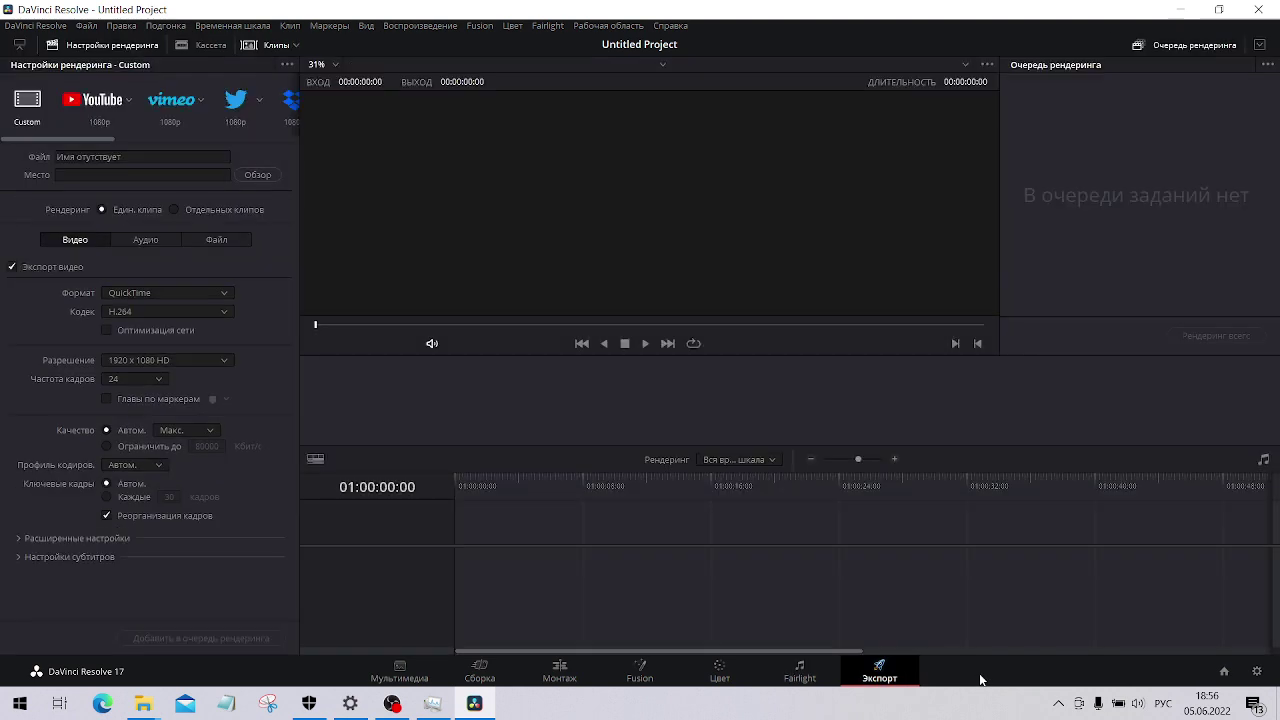